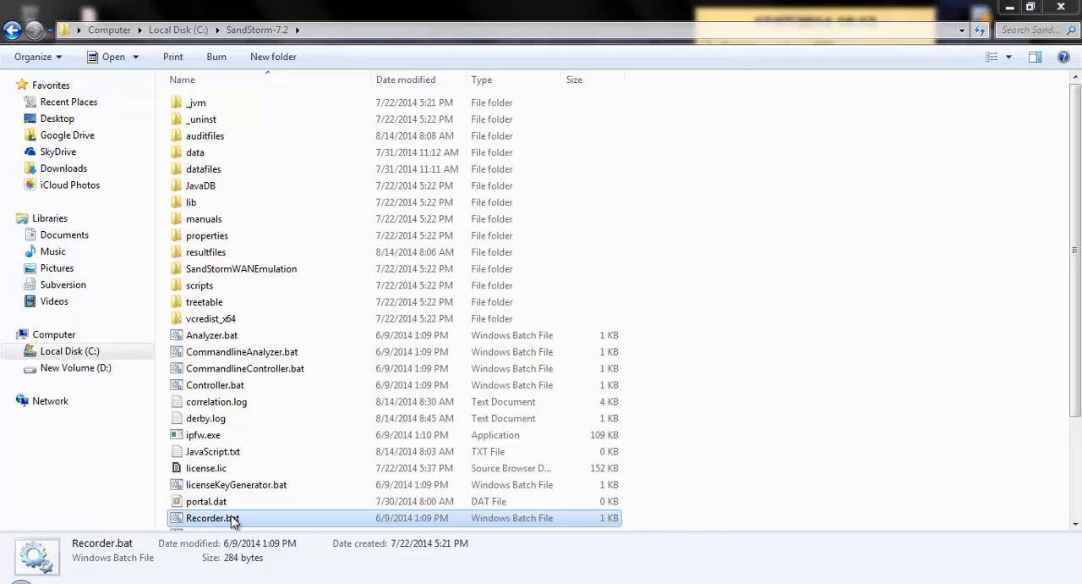
# Launch Recorder.bat from the SandStorm-7.2 folder and create a new test script named Rec_02
pyautogui.doubleClick(232, 516)
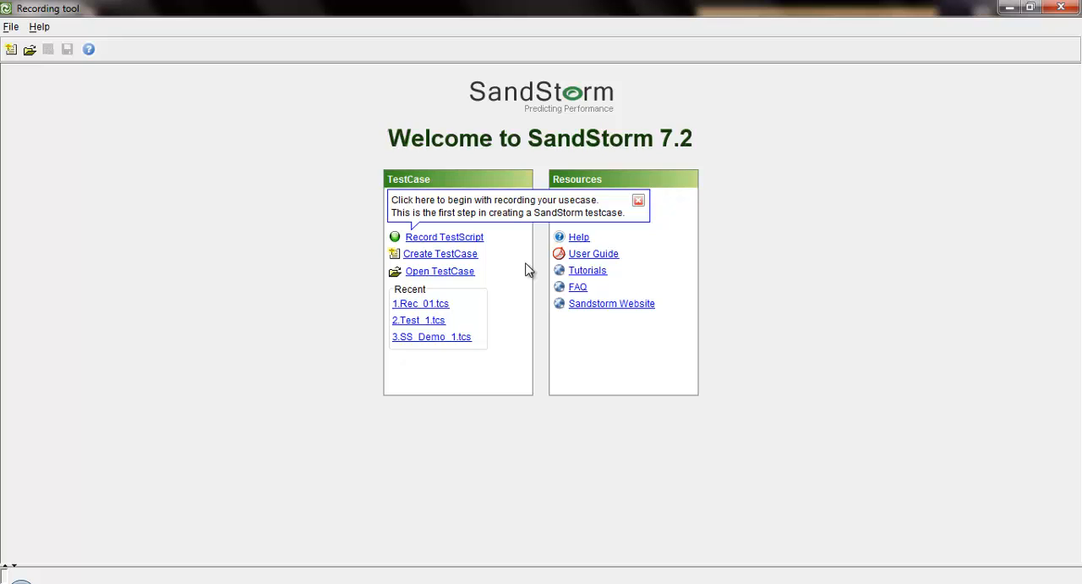
pyautogui.click(478, 242)
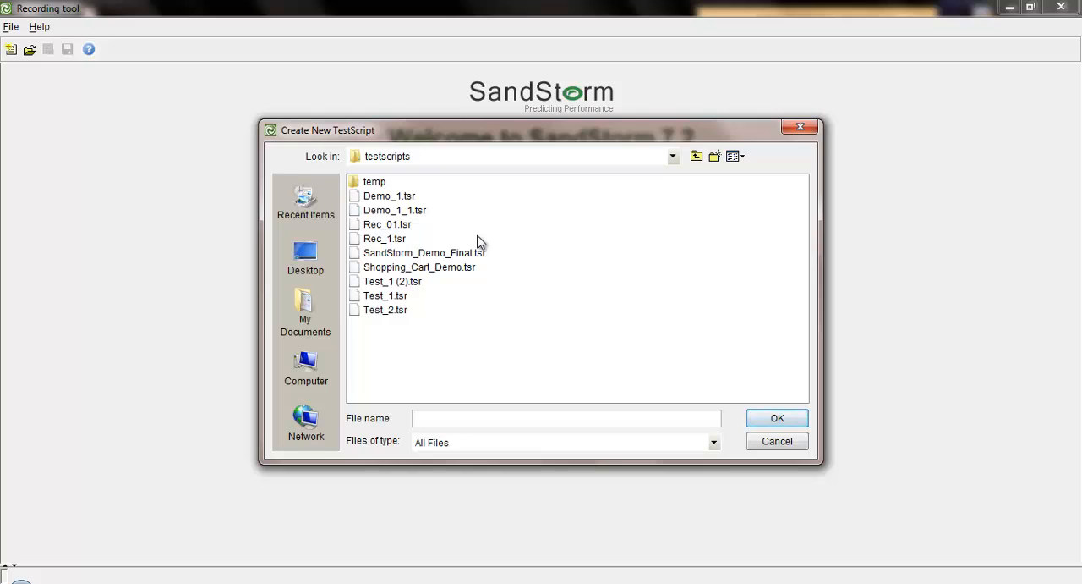
pyautogui.write('Rec_01')
pyautogui.press('BackSpace')
pyautogui.write('2')
pyautogui.click(777, 419)
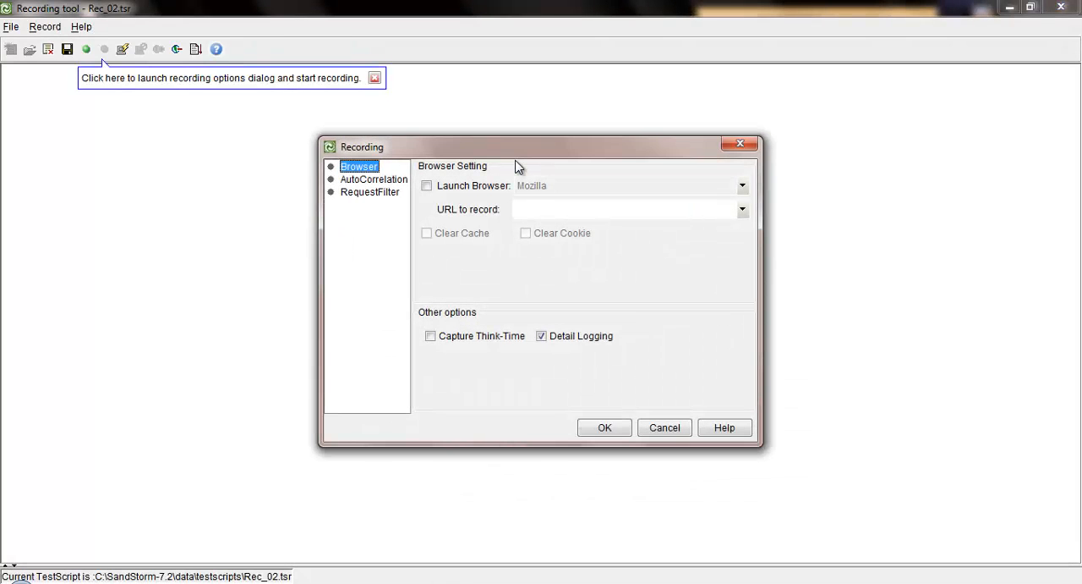
# Start recording with Internet Explorer set to launch and the Clear Cache and Clear Cookie options enabled
pyautogui.click(427, 186)
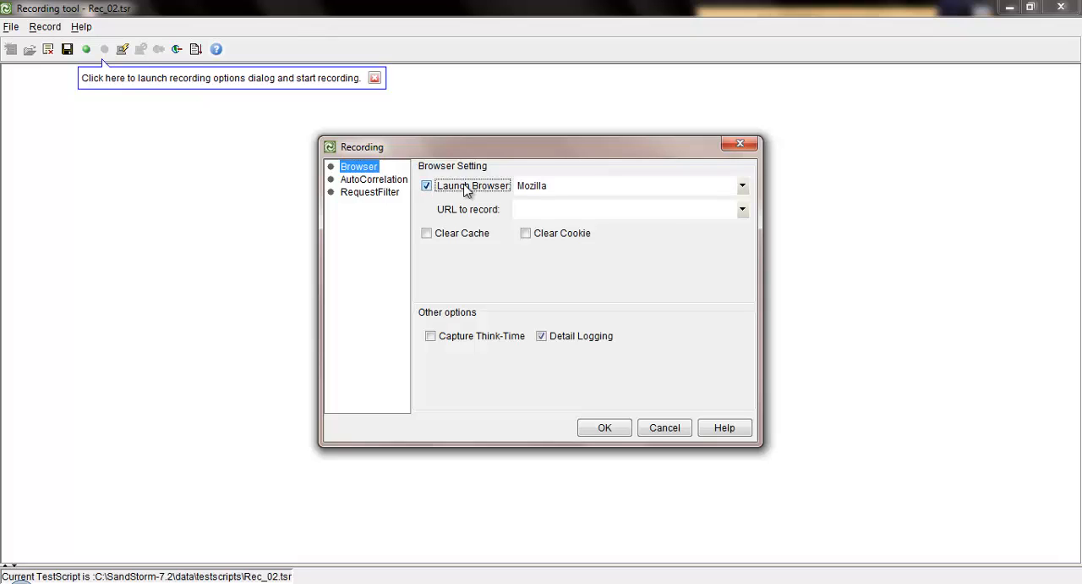
pyautogui.click(743, 186)
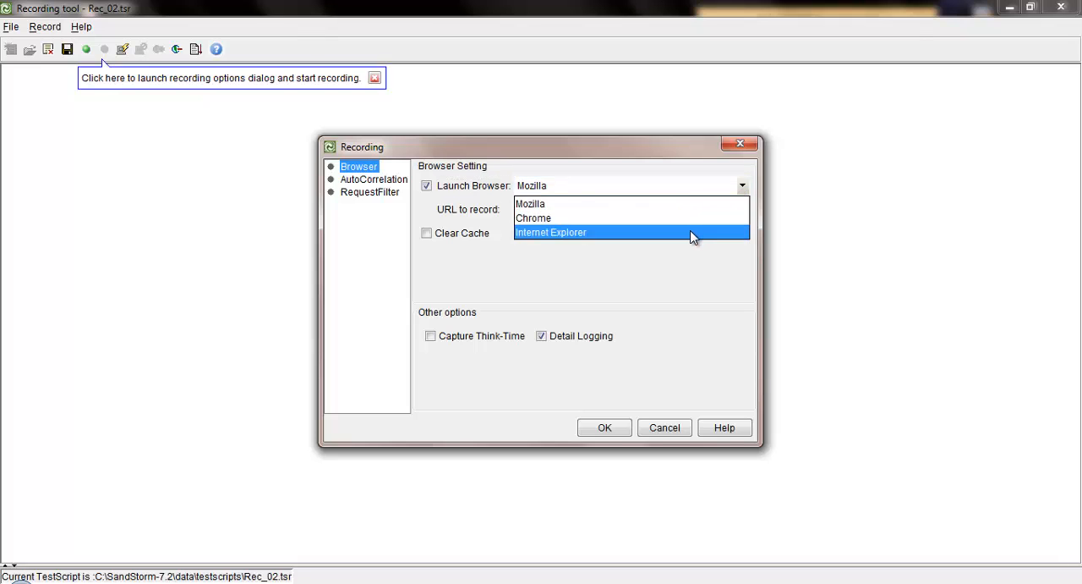
pyautogui.click(693, 233)
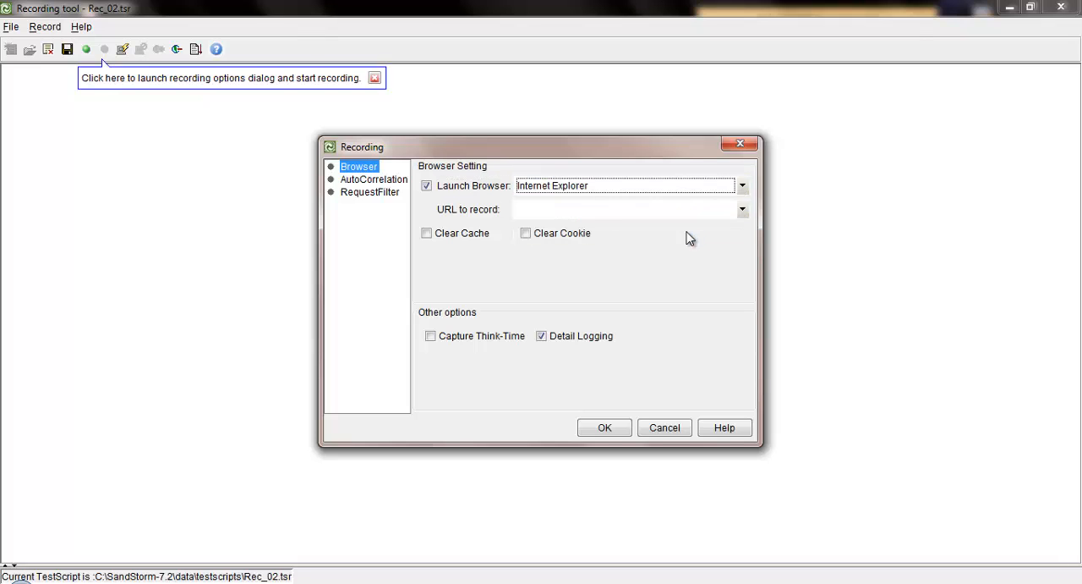
pyautogui.click(432, 231)
pyautogui.click(525, 234)
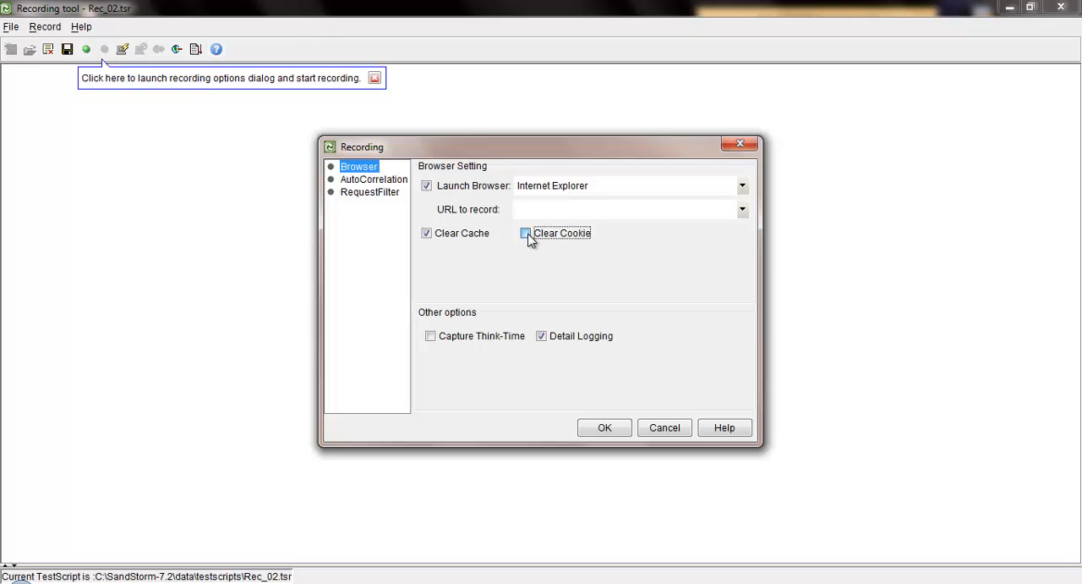
pyautogui.click(604, 427)
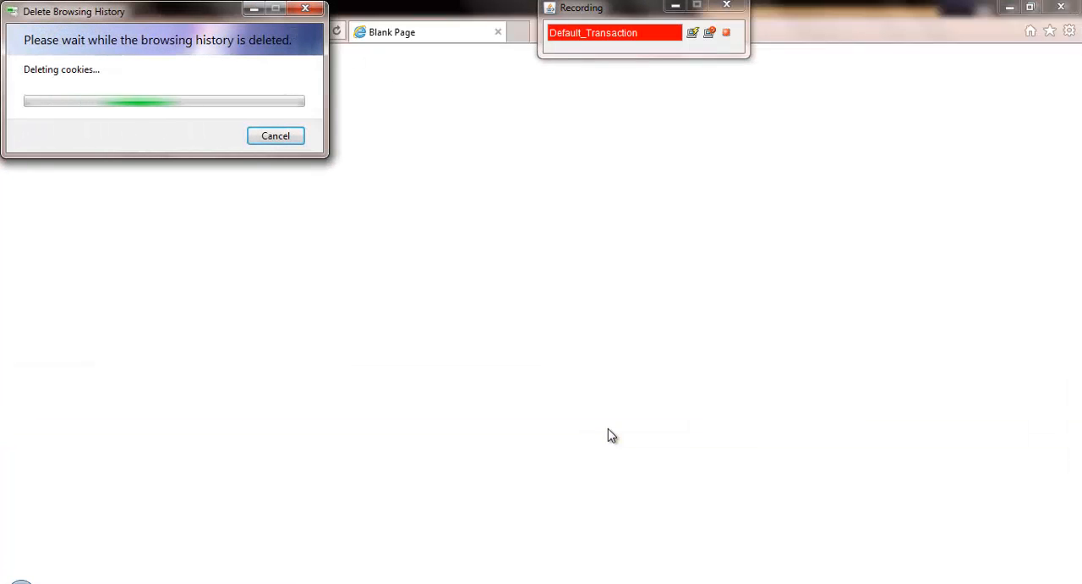
# Name the transaction in the floating recording window Load_Home_Page
pyautogui.click(636, 15)
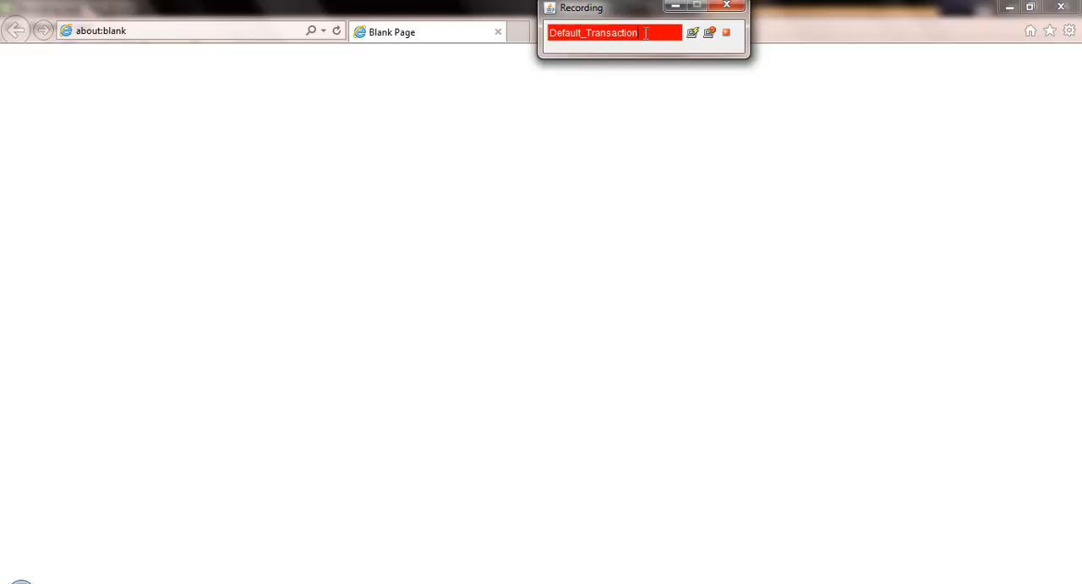
pyautogui.moveTo(647, 33); pyautogui.dragTo(523, 30)
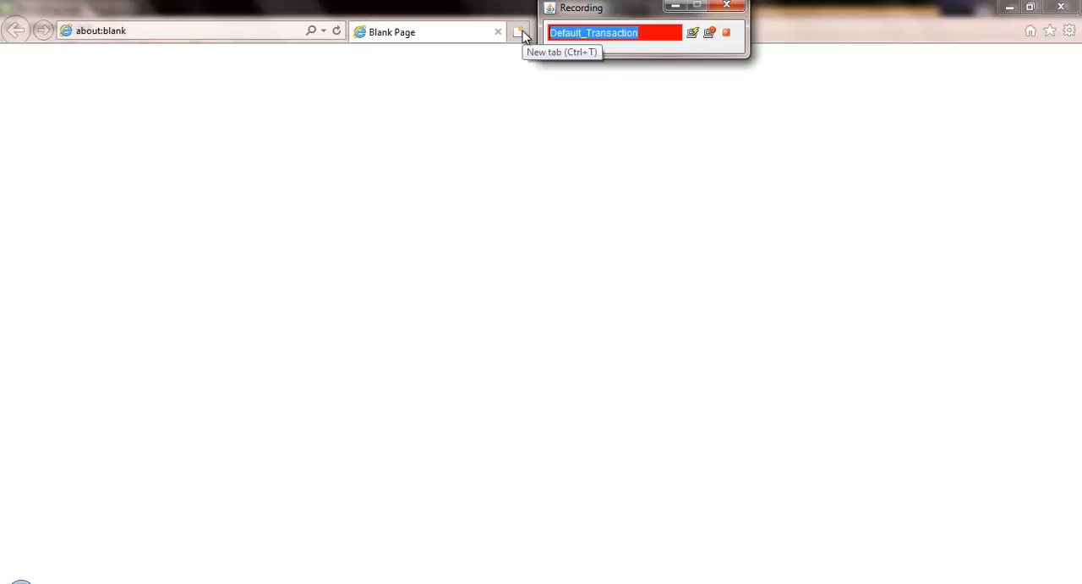
pyautogui.write('Load')
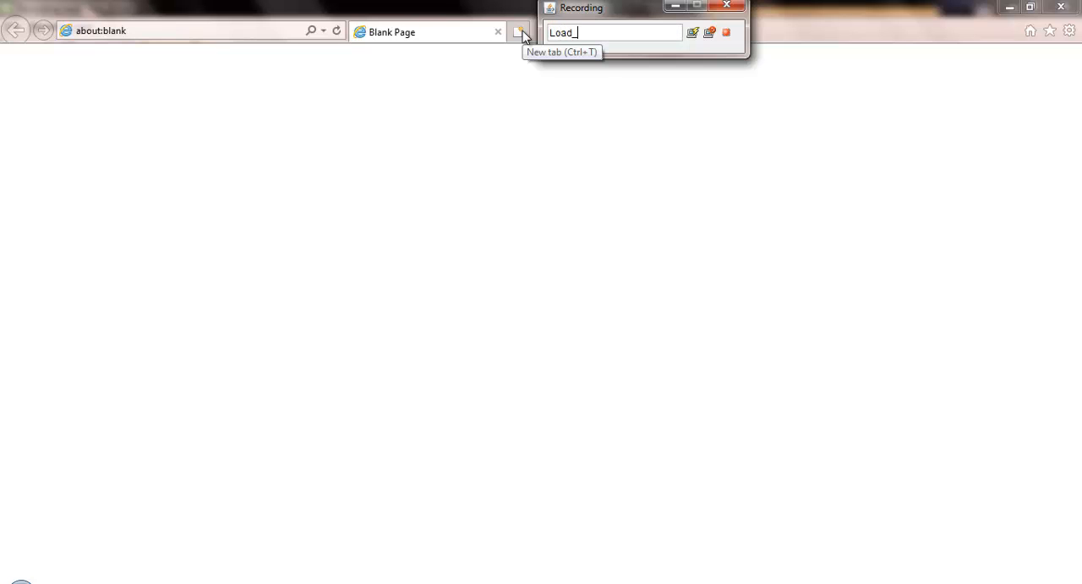
pyautogui.write('_')
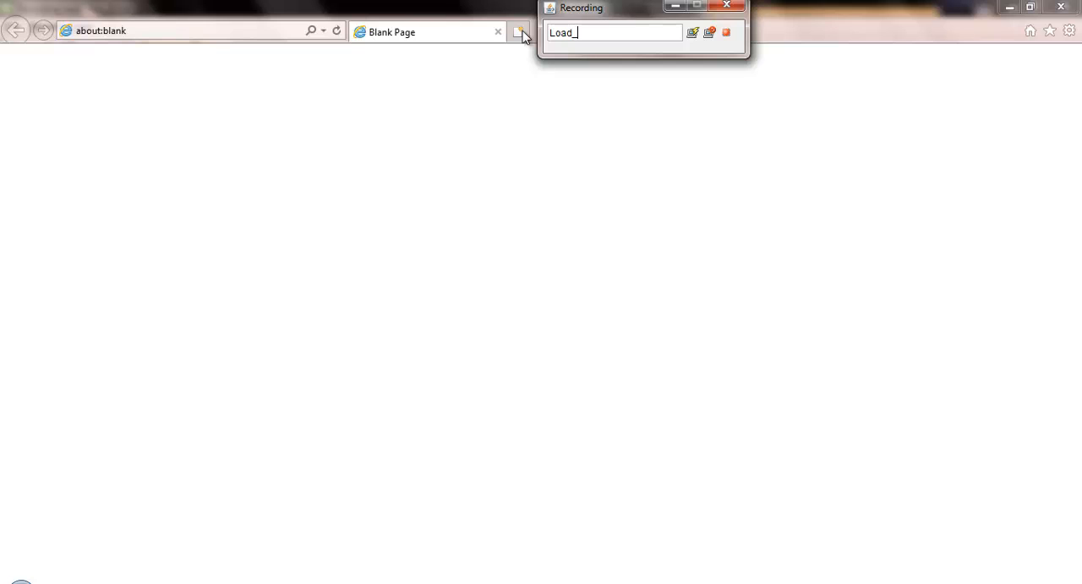
pyautogui.write('Home_Page')
pyautogui.click(257, 30)
pyautogui.write('avalanche Demo')
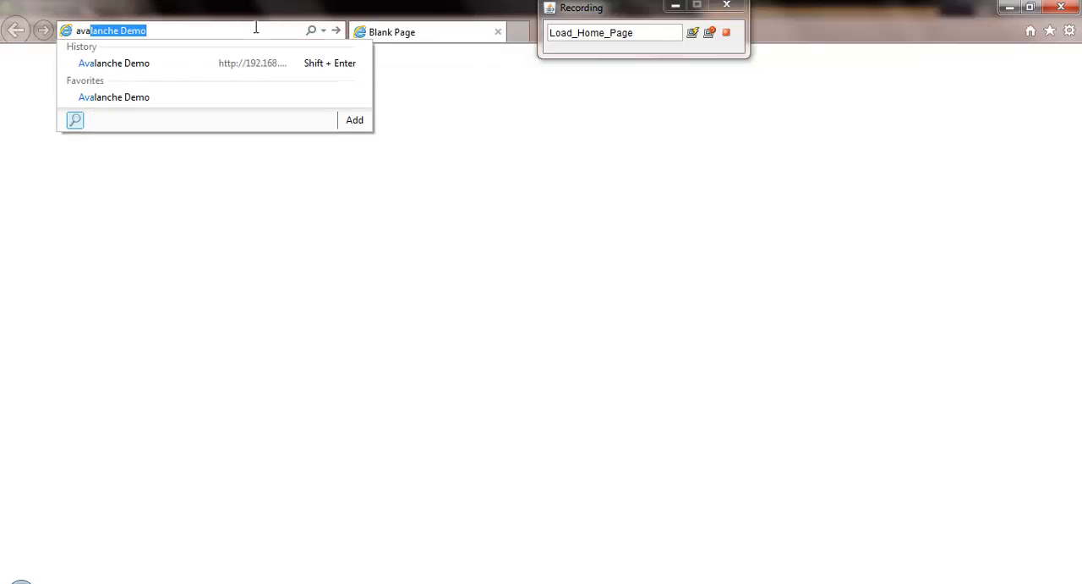
pyautogui.press('Return')
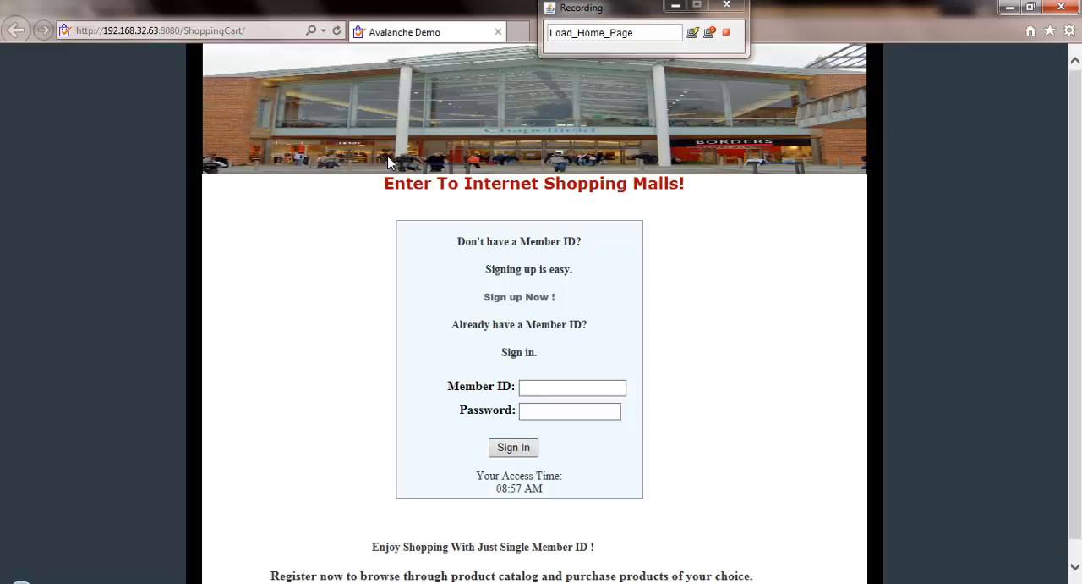
pyautogui.hotkey('alt', 'Tab')
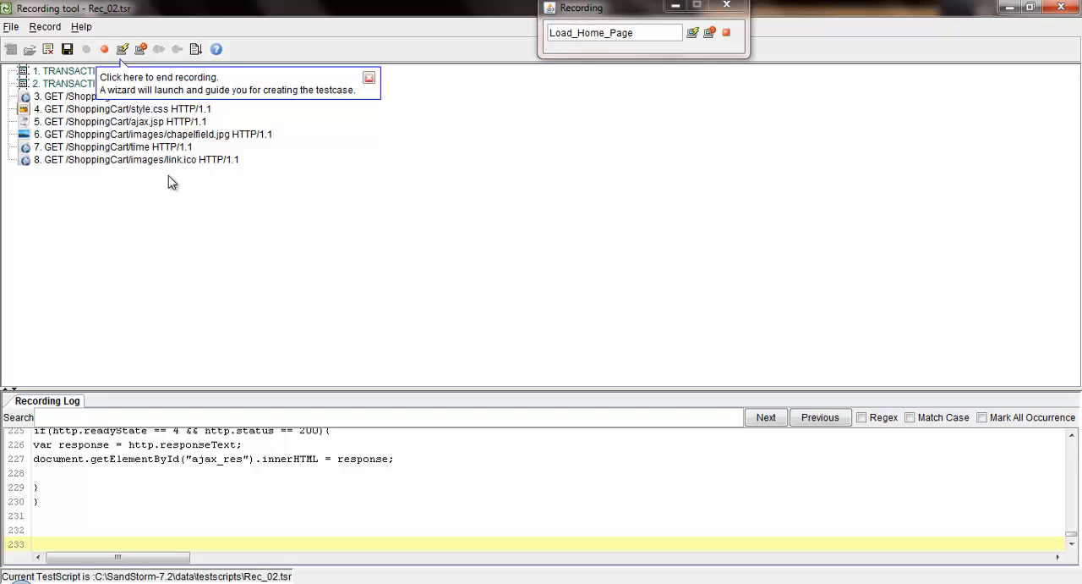
pyautogui.hotkey('alt', 'Tab')
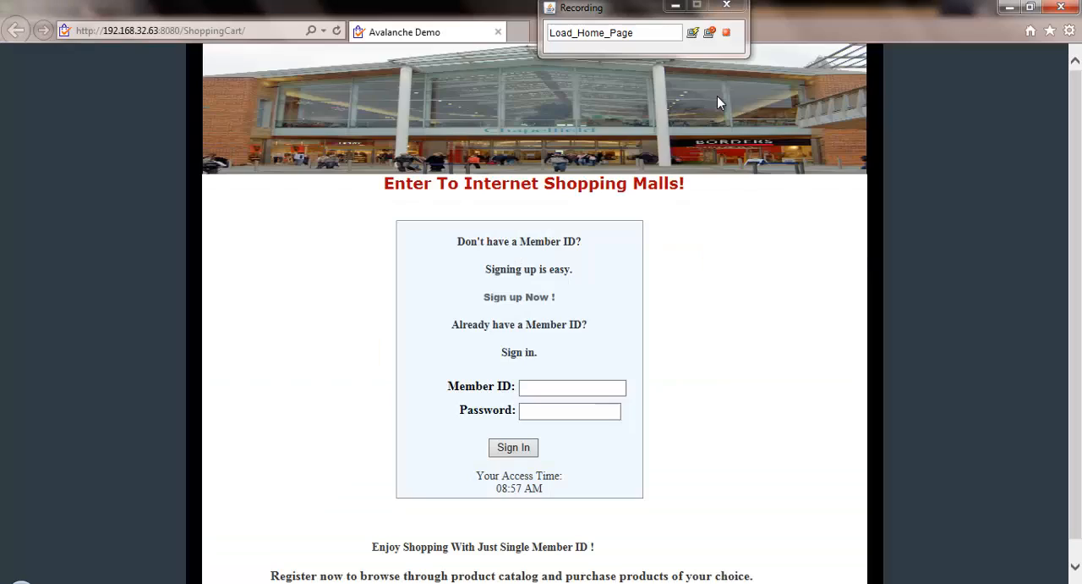
# End the home page transaction and name the next one Login
pyautogui.click(710, 34)
pyautogui.write('L')
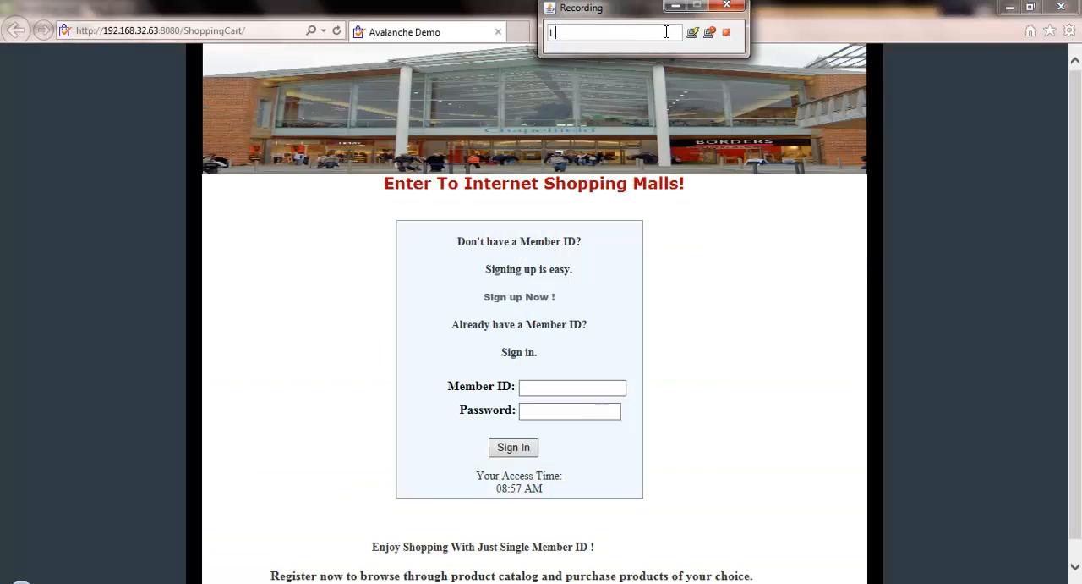
pyautogui.write('ogin')
# Sign in to the shopping site by entering the member ID and the account password
pyautogui.click(554, 386)
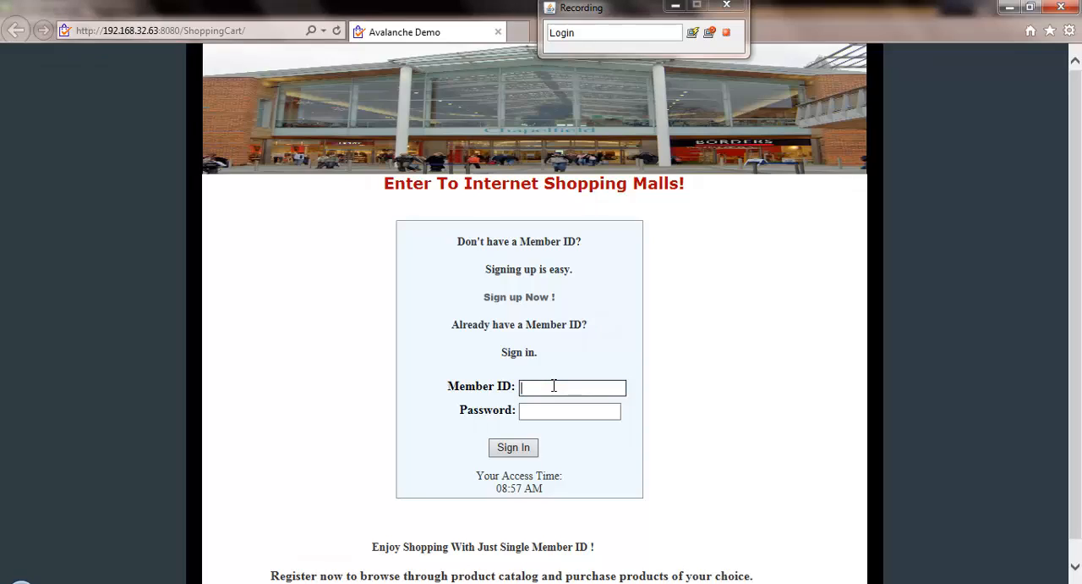
pyautogui.write('user1')
pyautogui.press('Tab')
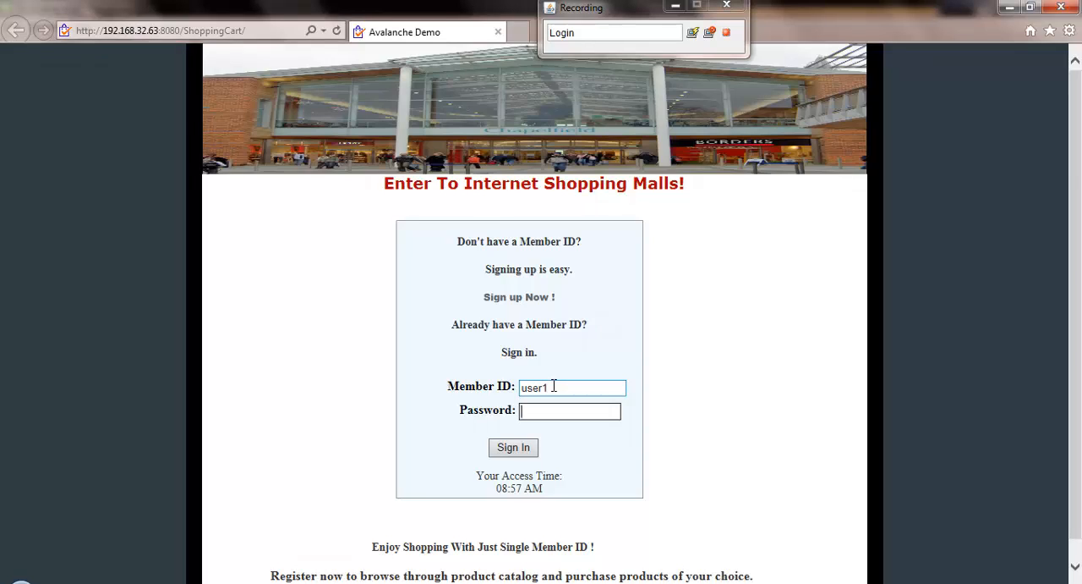
pyautogui.write('•••')
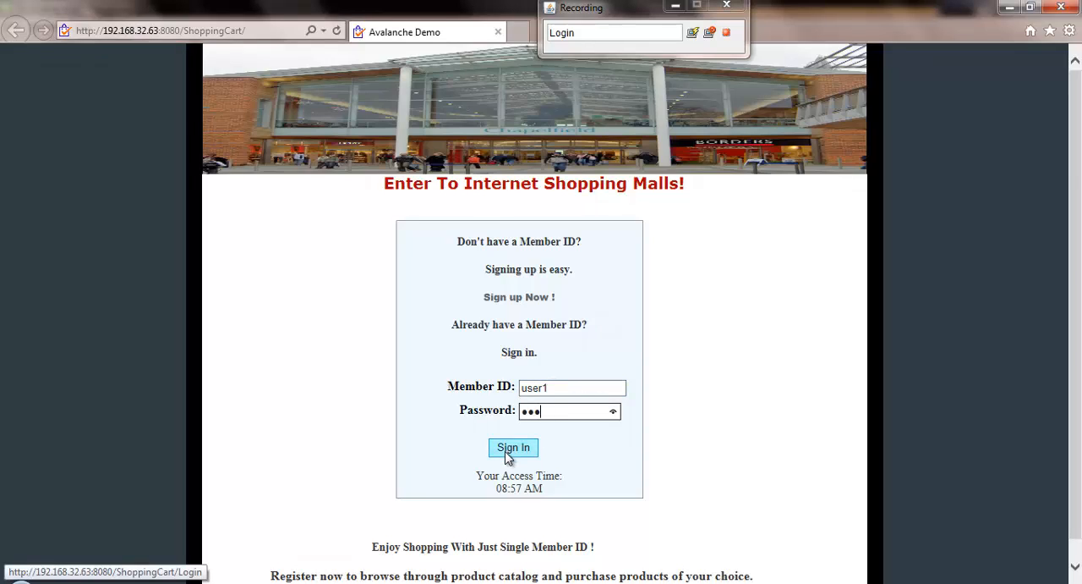
pyautogui.click(514, 453)
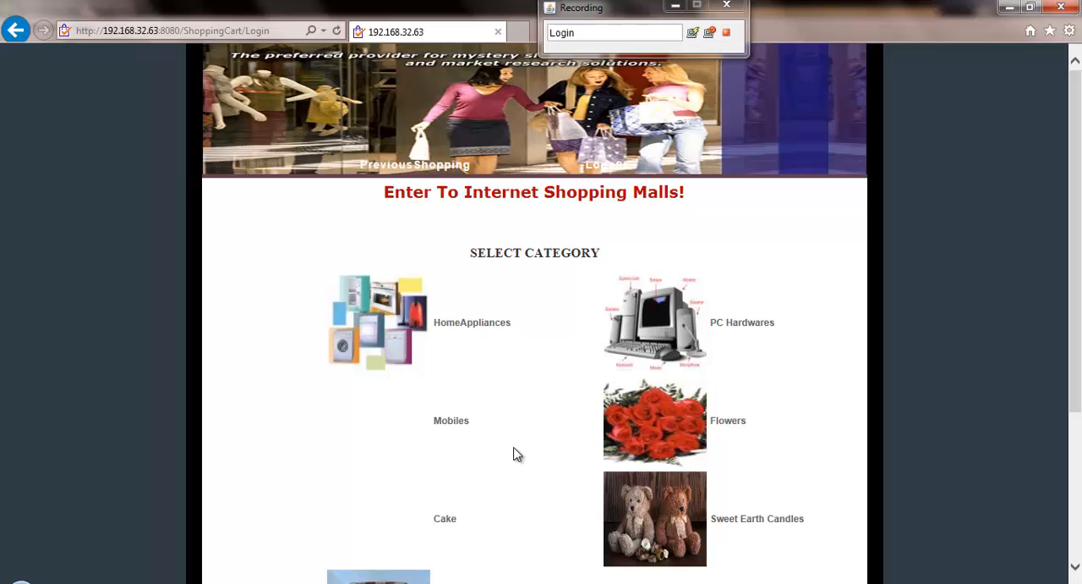
# Check the captured login requests, end the Login transaction and stop the recording
pyautogui.hotkey('alt', 'Tab')
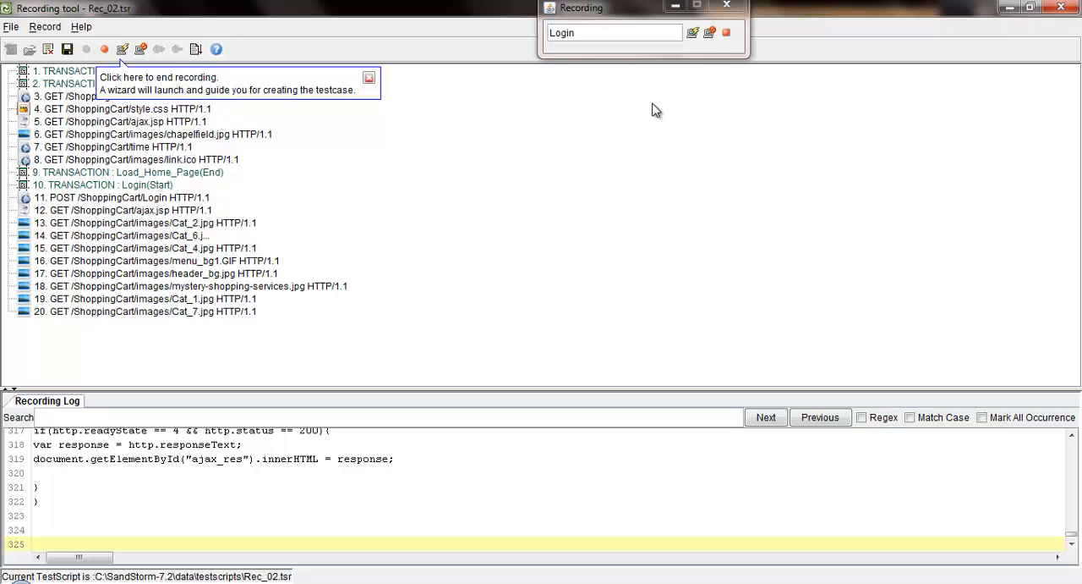
pyautogui.click(710, 33)
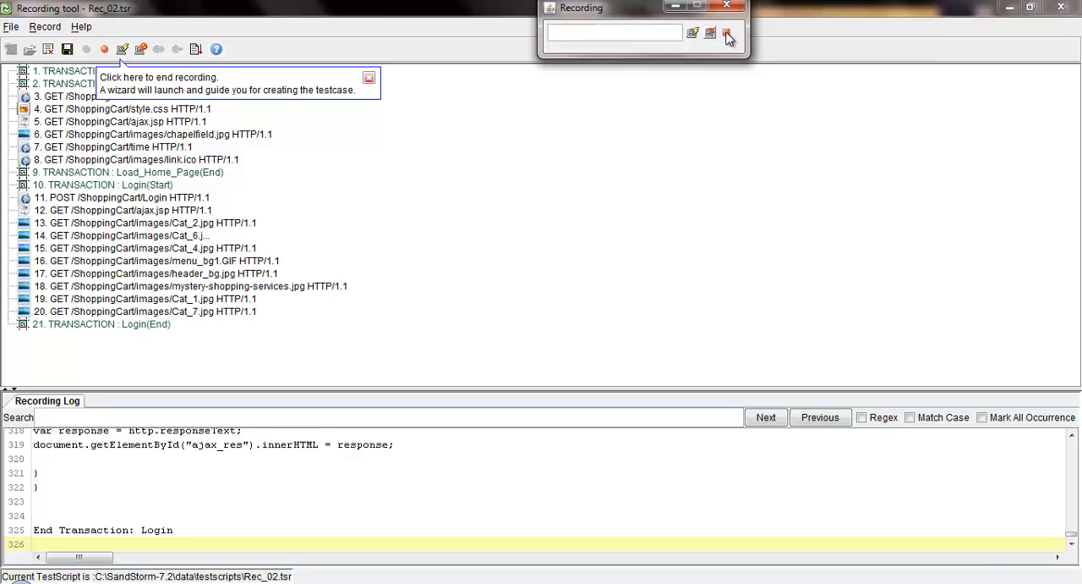
pyautogui.click(727, 34)
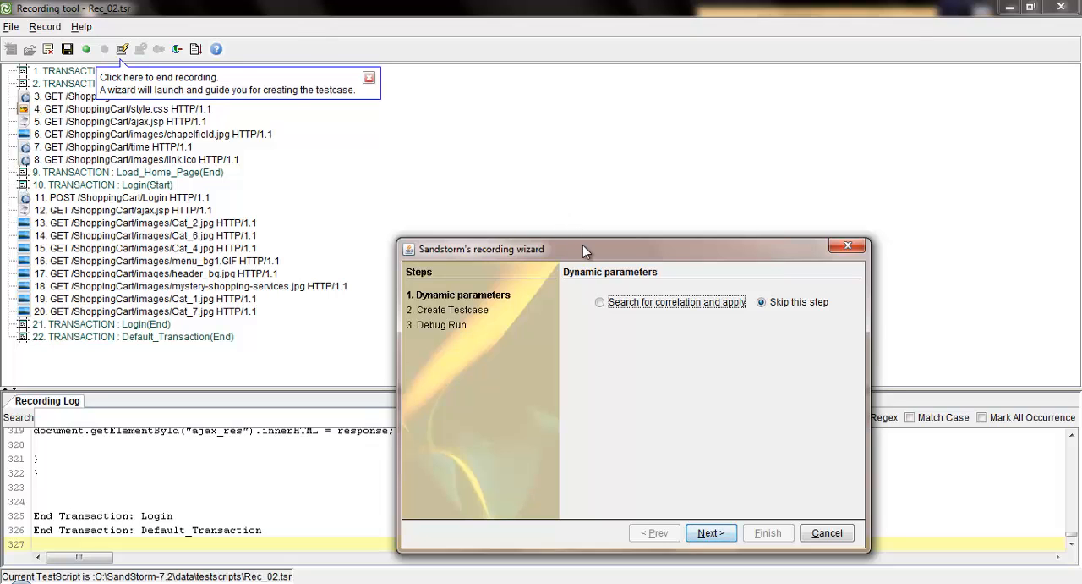
# Choose to search for correlation and apply it in the recording wizard's Dynamic parameters stage
pyautogui.moveTo(582, 244); pyautogui.dragTo(492, 83)
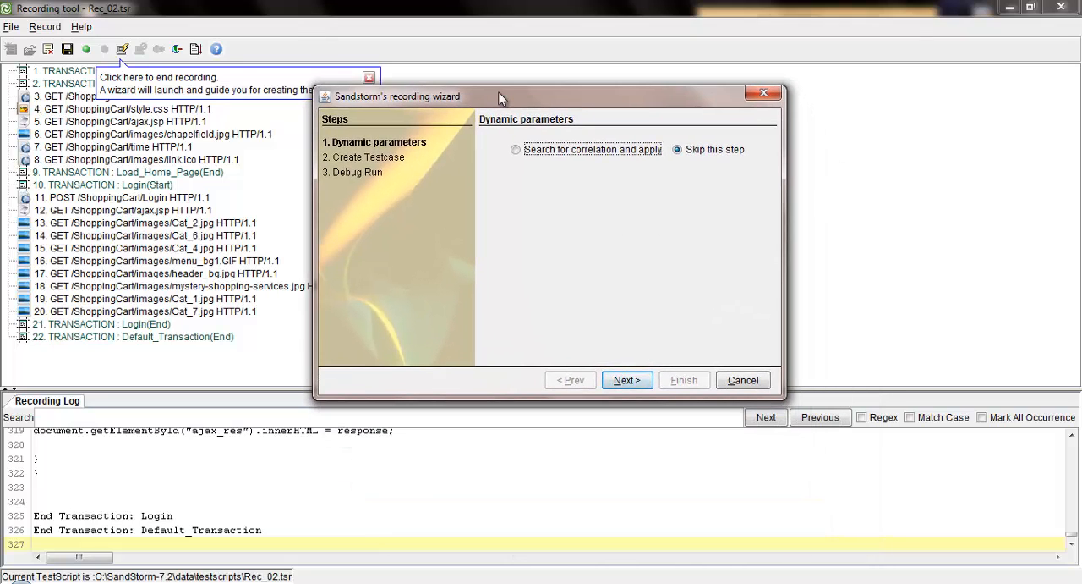
pyautogui.click(529, 152)
pyautogui.click(625, 381)
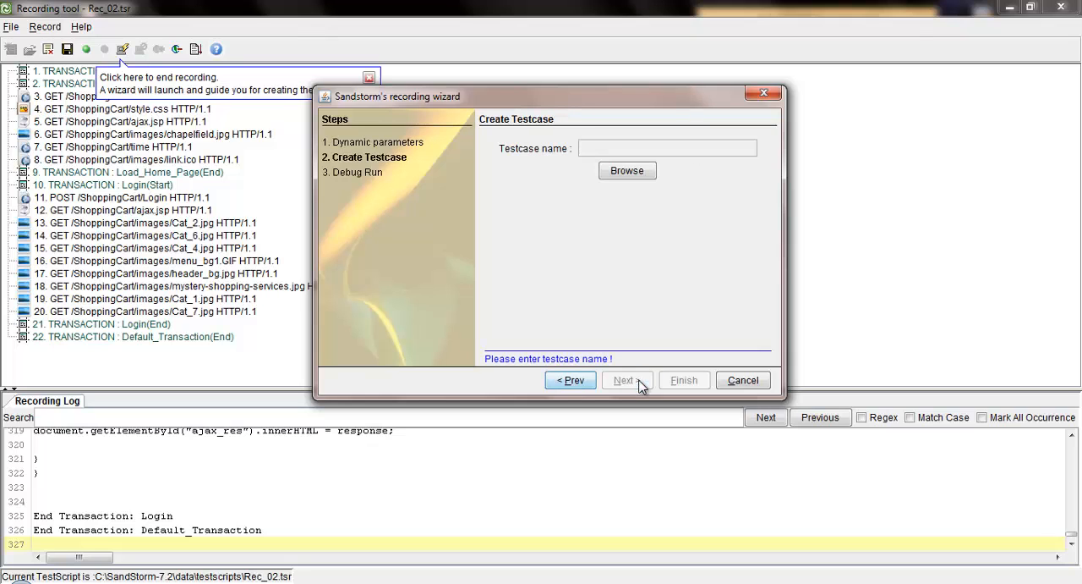
# Create a test case named Rec_02 in the testcases folder and finish the wizard without a debug run
pyautogui.click(634, 171)
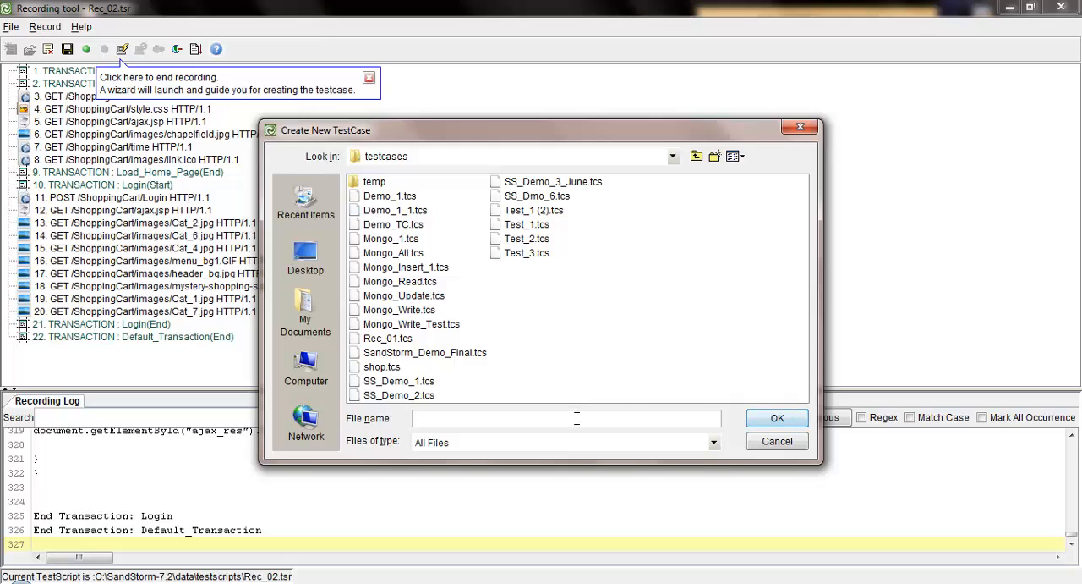
pyautogui.write('Rec_02')
pyautogui.click(778, 420)
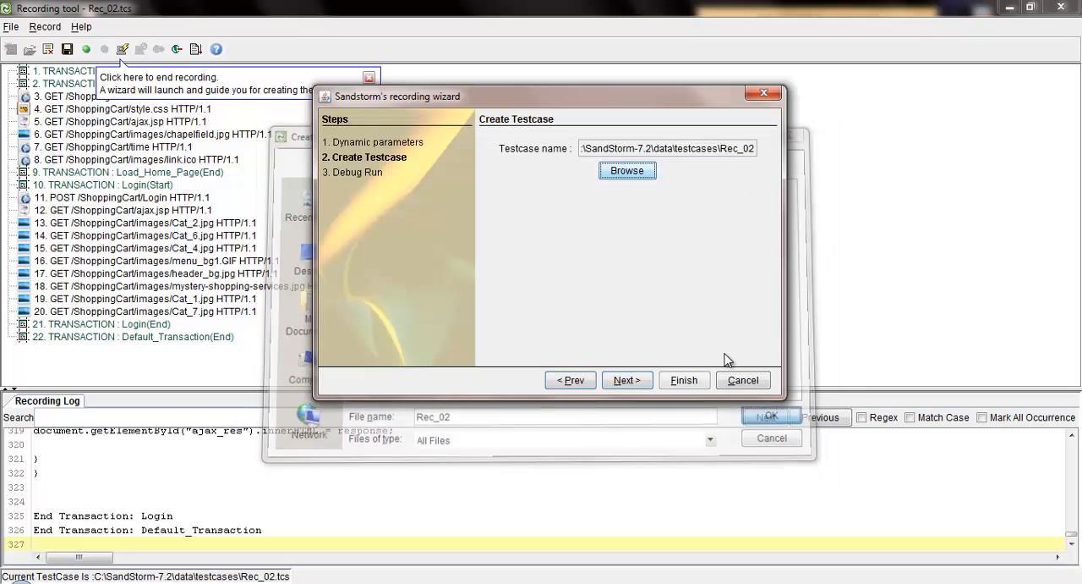
pyautogui.click(640, 384)
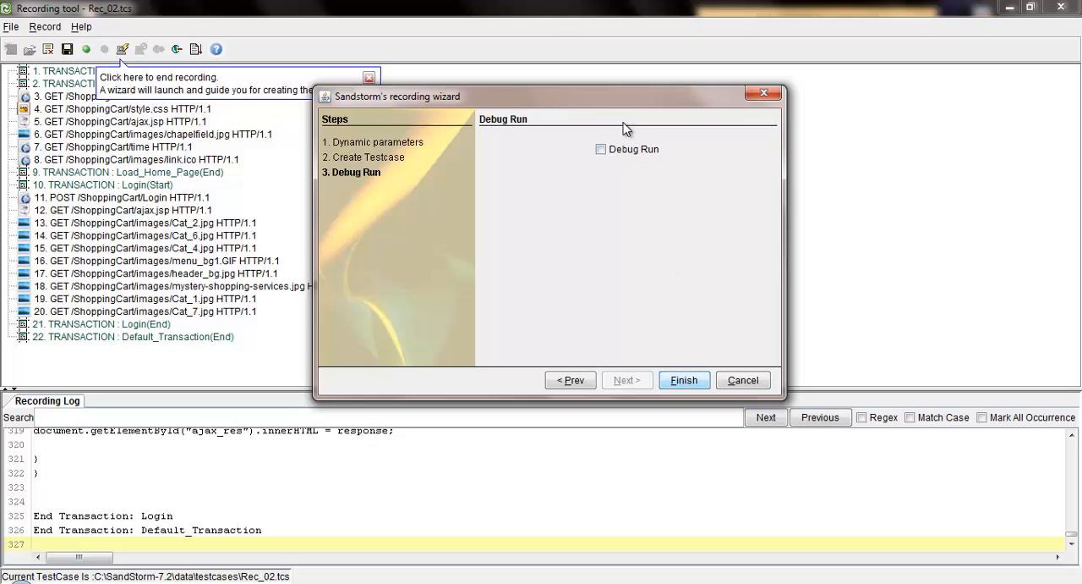
pyautogui.click(684, 382)
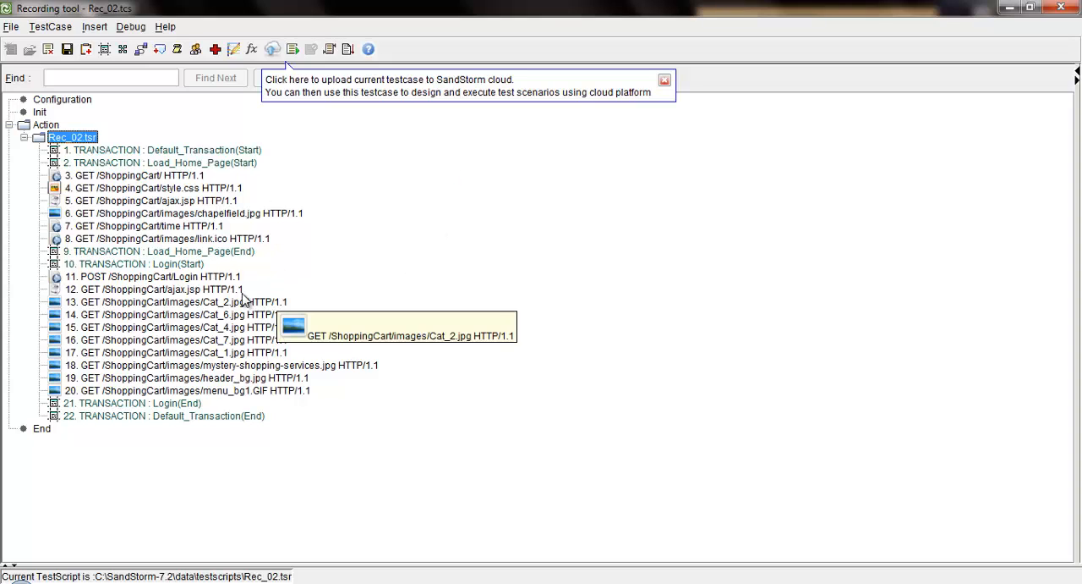
# Examine the details of the recorded ShoppingCart GET request, the Login POST request and the Load_Home_Page transaction
pyautogui.click(186, 179)
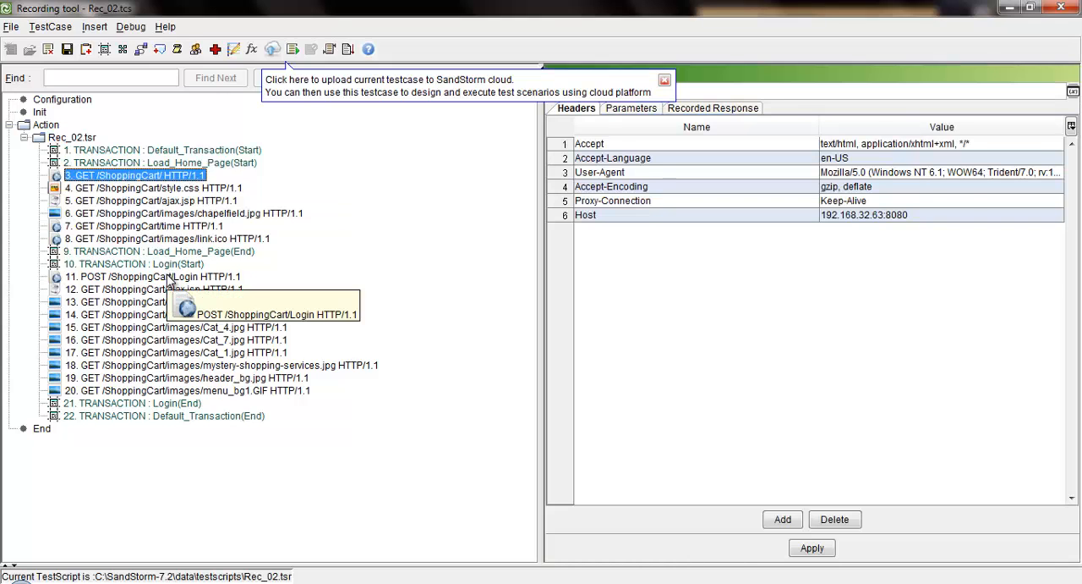
pyautogui.click(169, 279)
pyautogui.click(183, 164)
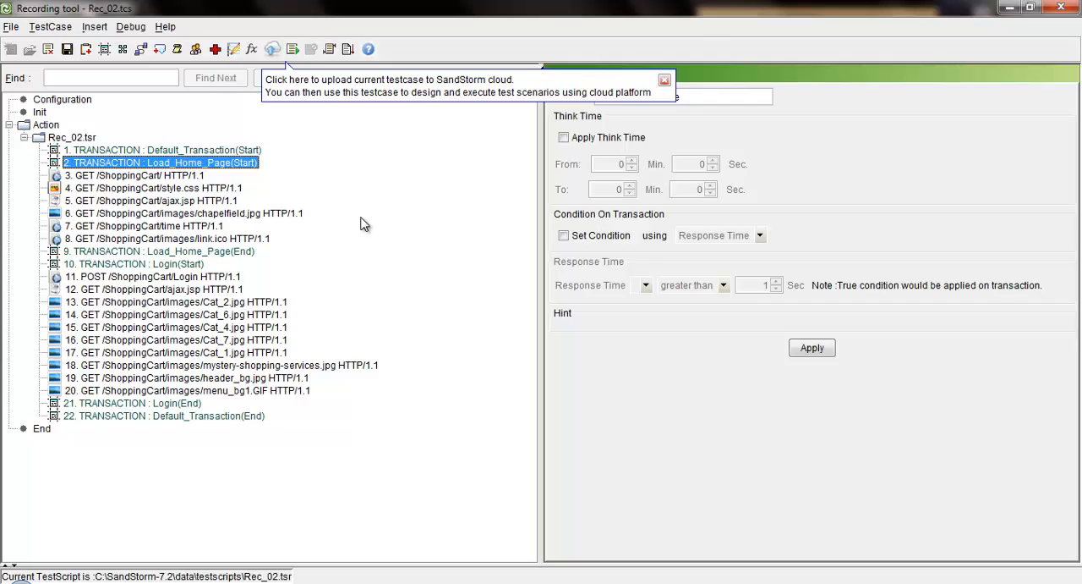
pyautogui.click(664, 80)
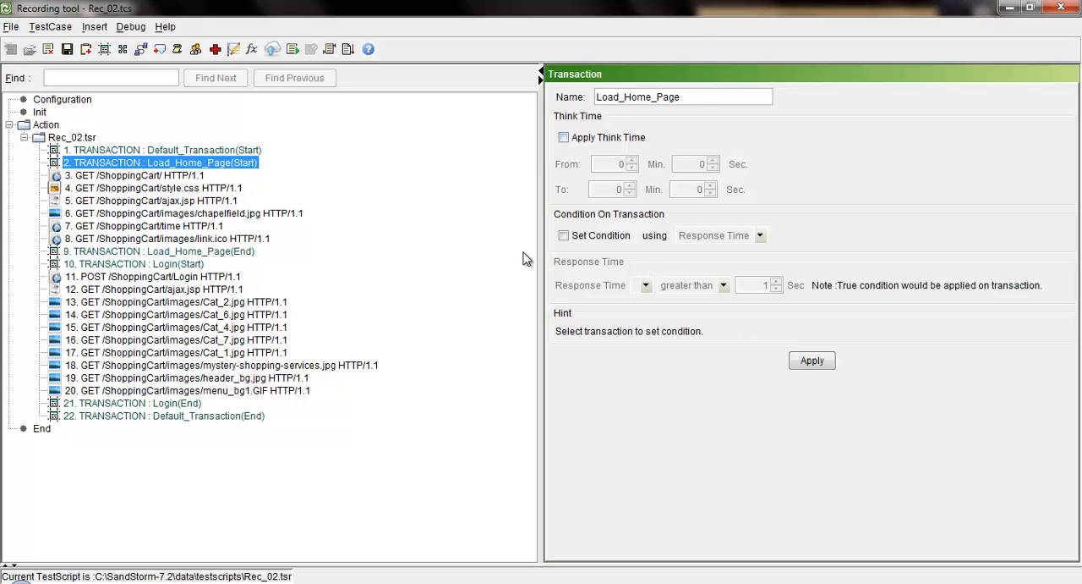
pyautogui.click(185, 177)
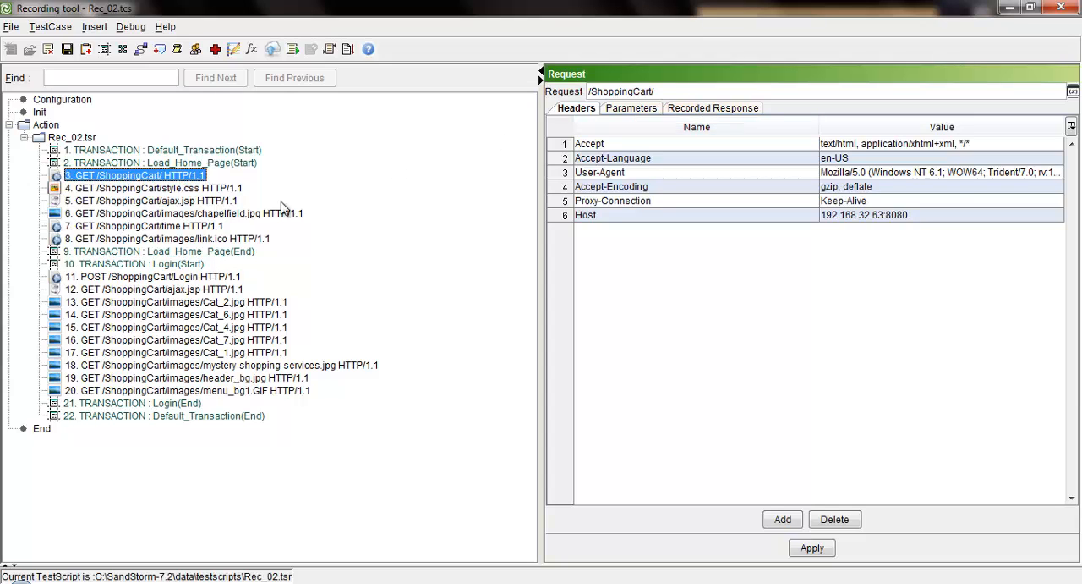
# Examine the Login POST request's headers, parameters and content, and the headers and content of its recorded response
pyautogui.click(196, 279)
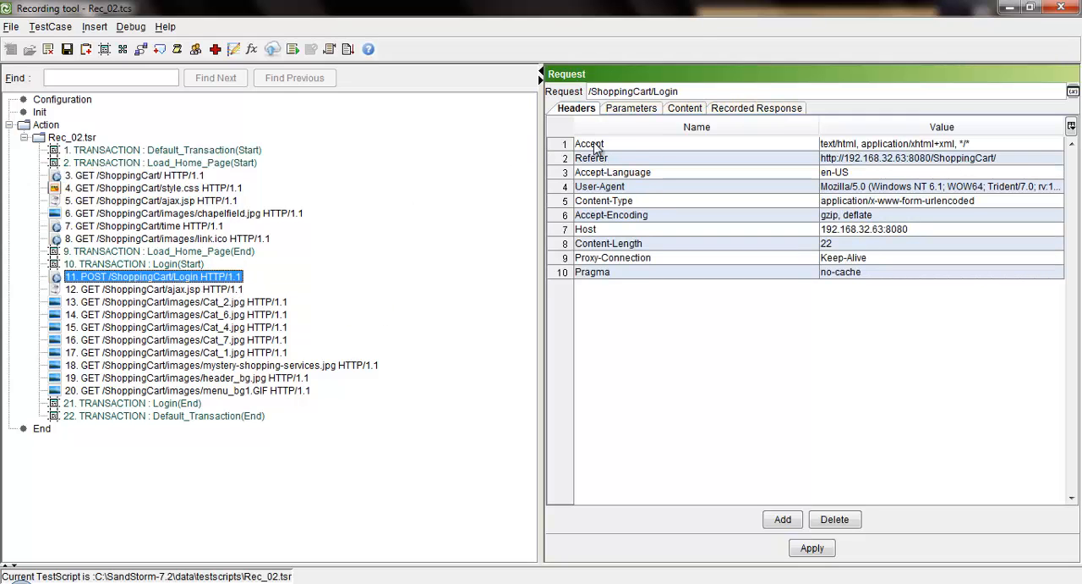
pyautogui.click(635, 110)
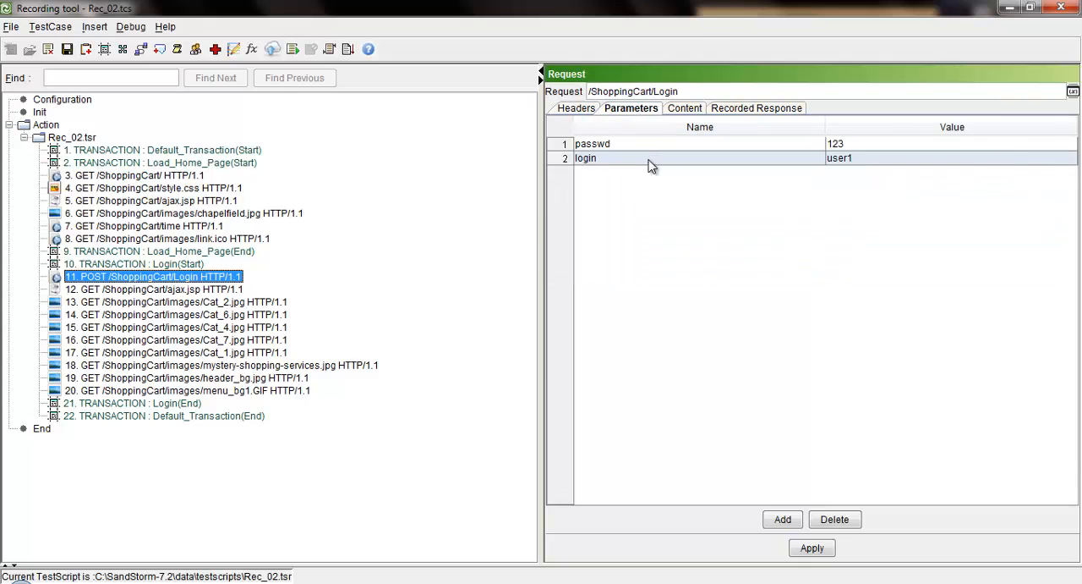
pyautogui.click(687, 110)
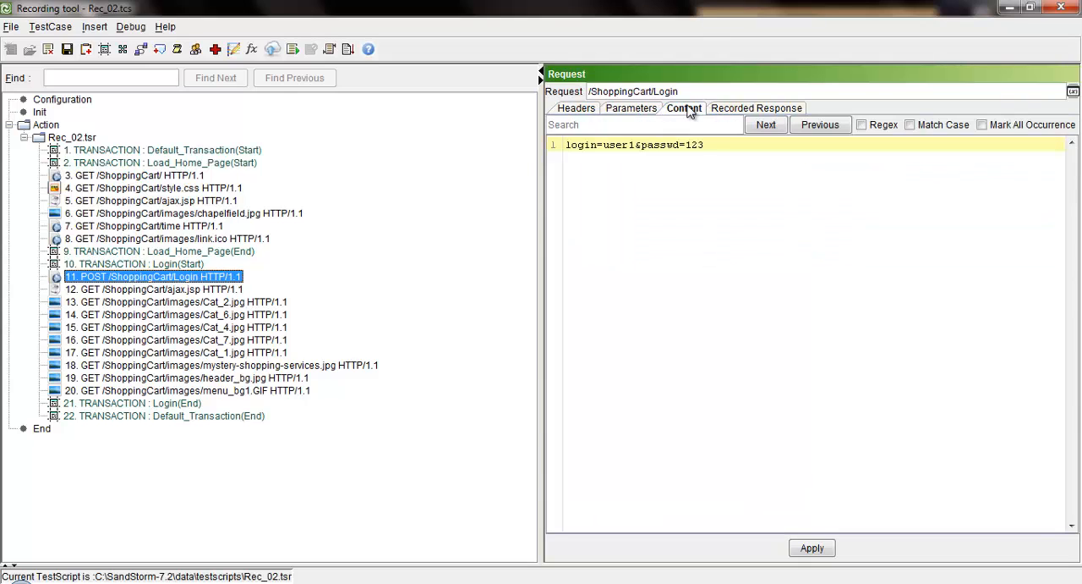
pyautogui.click(744, 111)
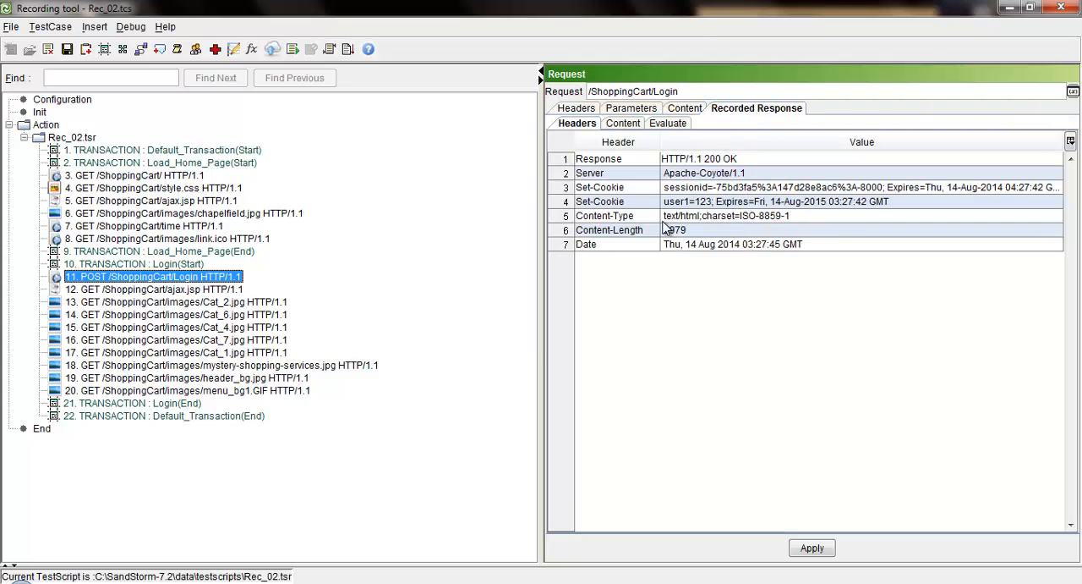
pyautogui.click(713, 161)
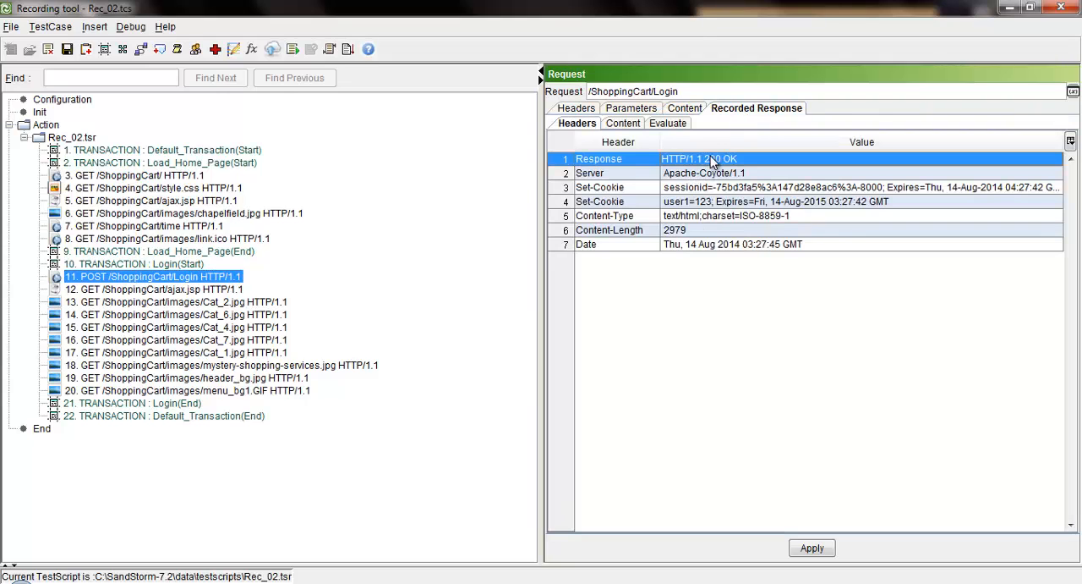
pyautogui.click(627, 125)
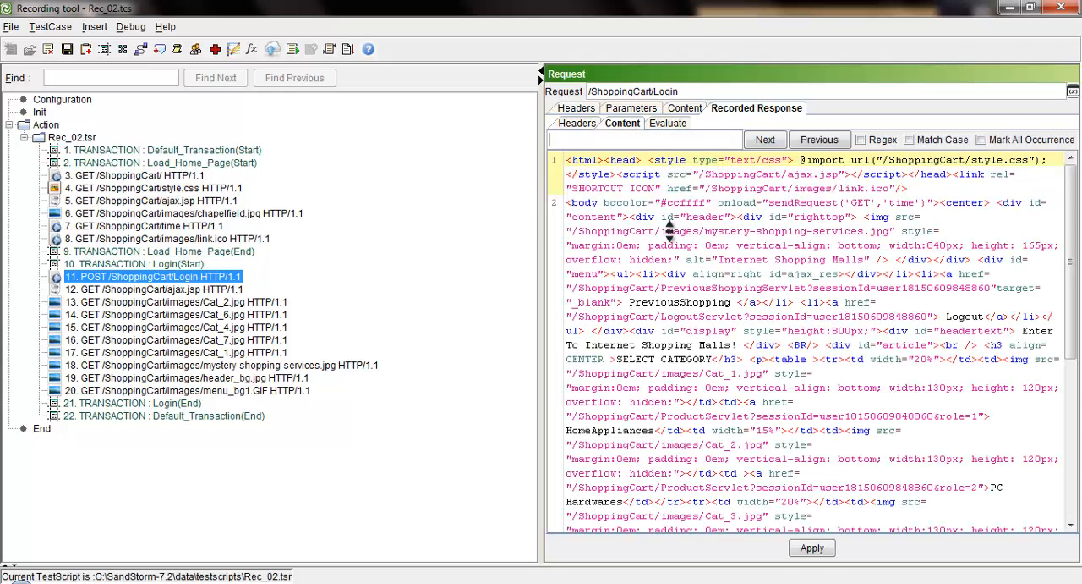
pyautogui.scroll(-10, 669, 230)
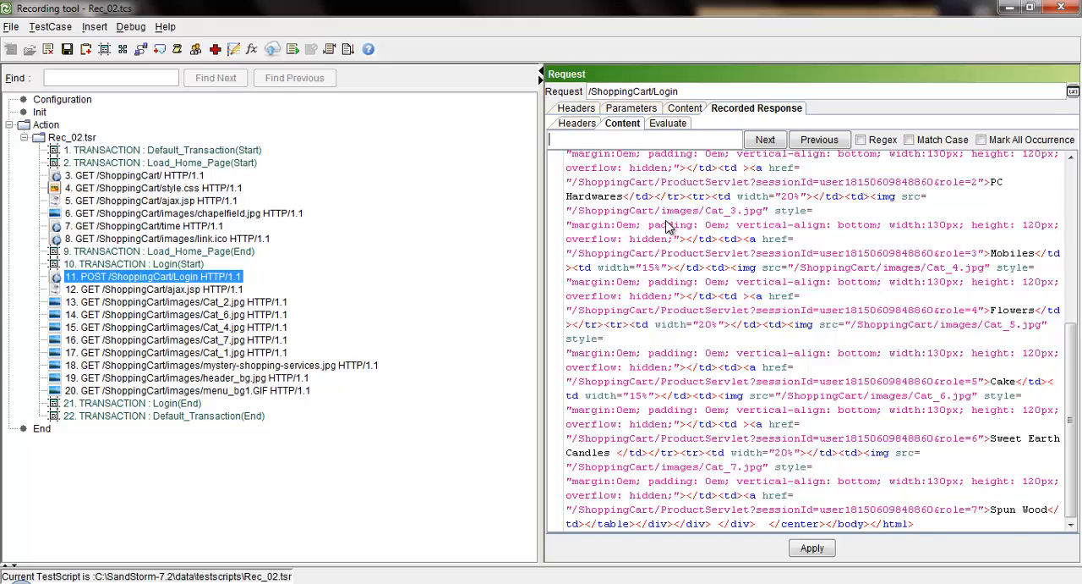
pyautogui.scroll(10, 669, 230)
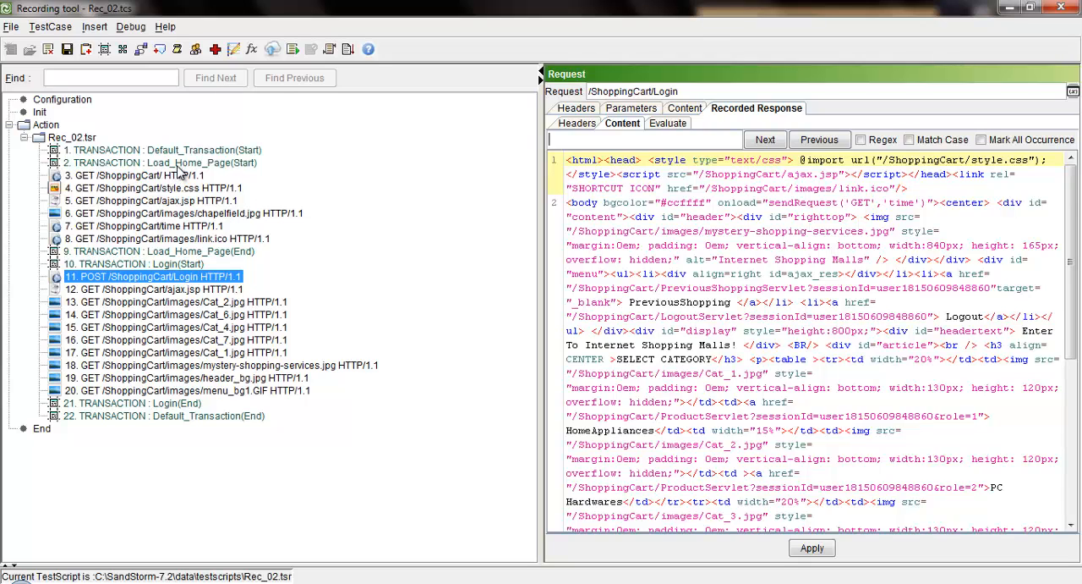
# Insert a random think time of 5 to 10 seconds between the Load_Home_Page and Login transactions
pyautogui.click(180, 164)
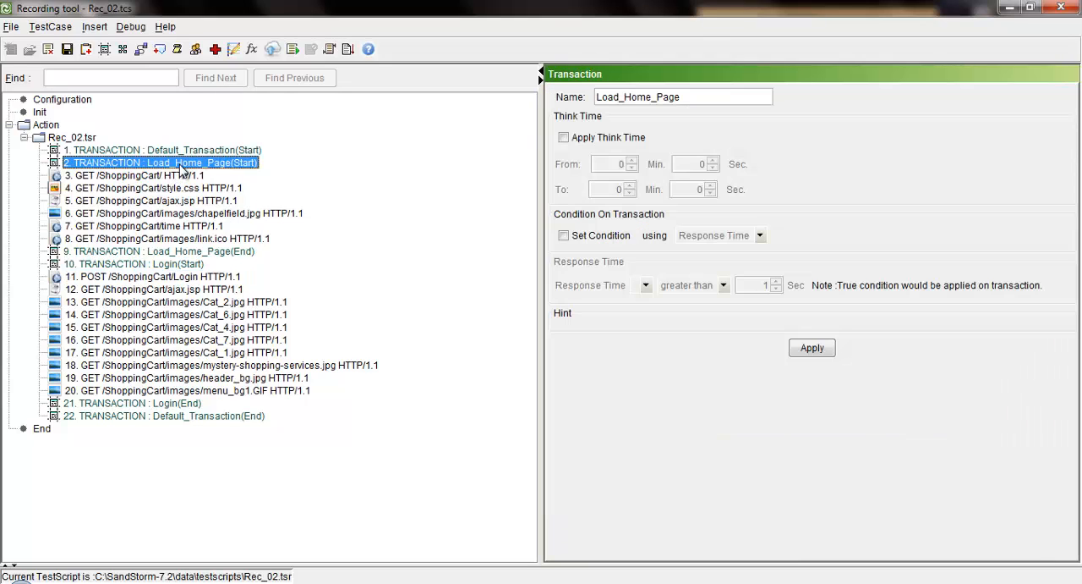
pyautogui.click(177, 266)
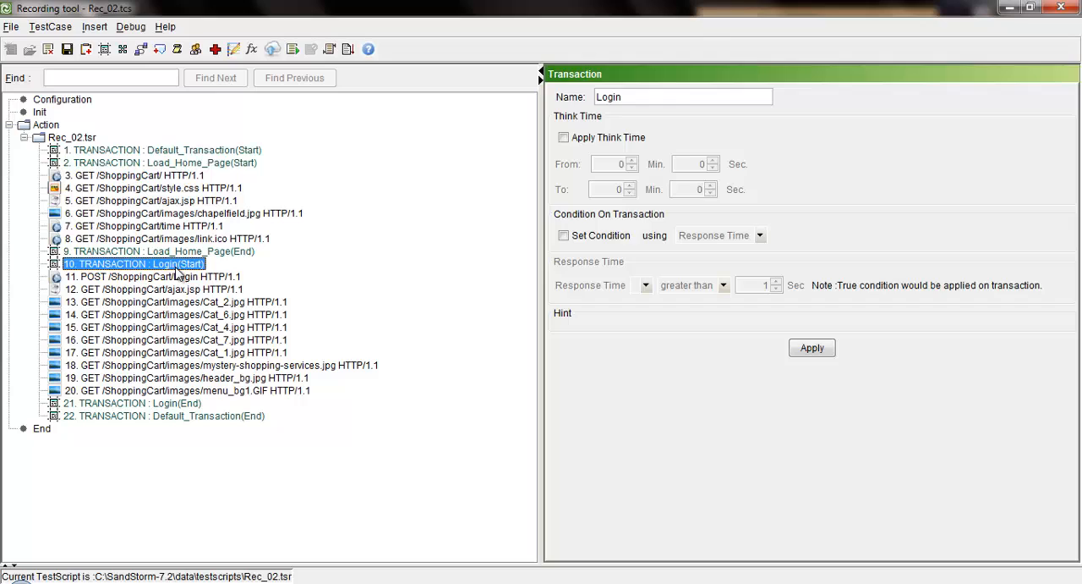
pyautogui.click(159, 50)
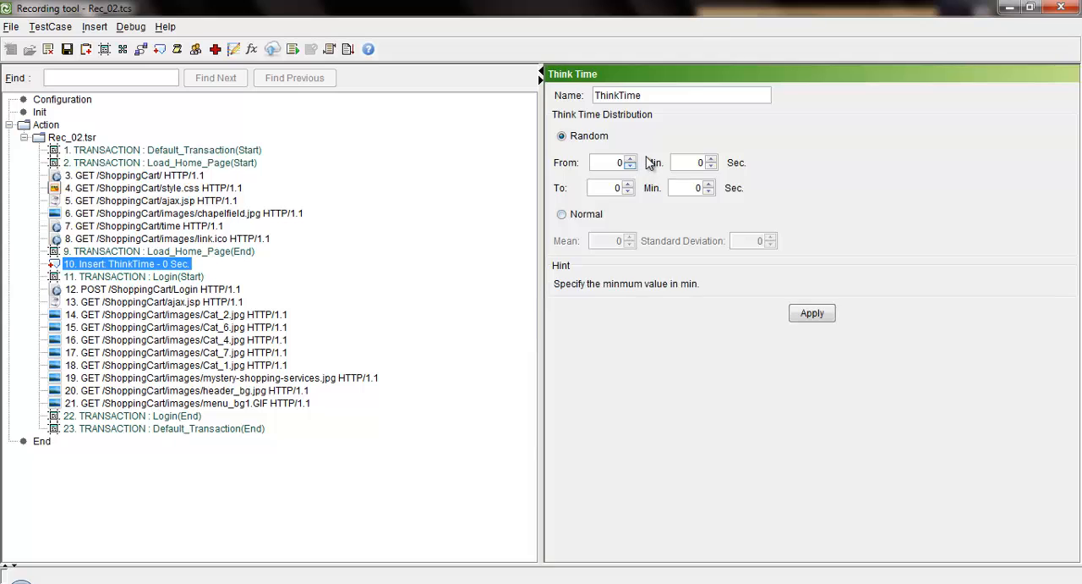
pyautogui.doubleClick(698, 162)
pyautogui.write('5')
pyautogui.click(697, 187)
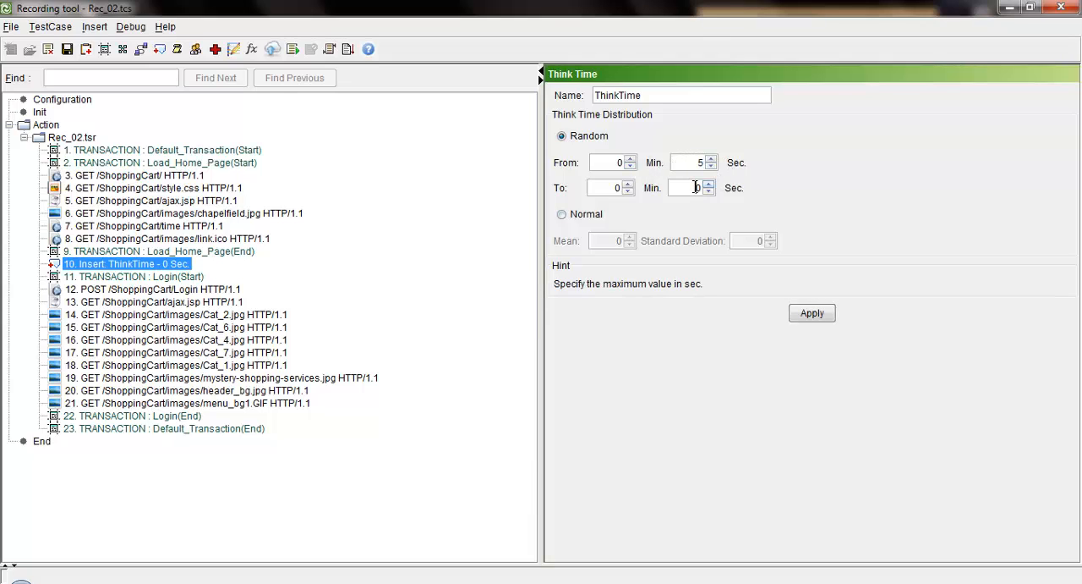
pyautogui.doubleClick(696, 187)
pyautogui.write('10')
pyautogui.click(812, 315)
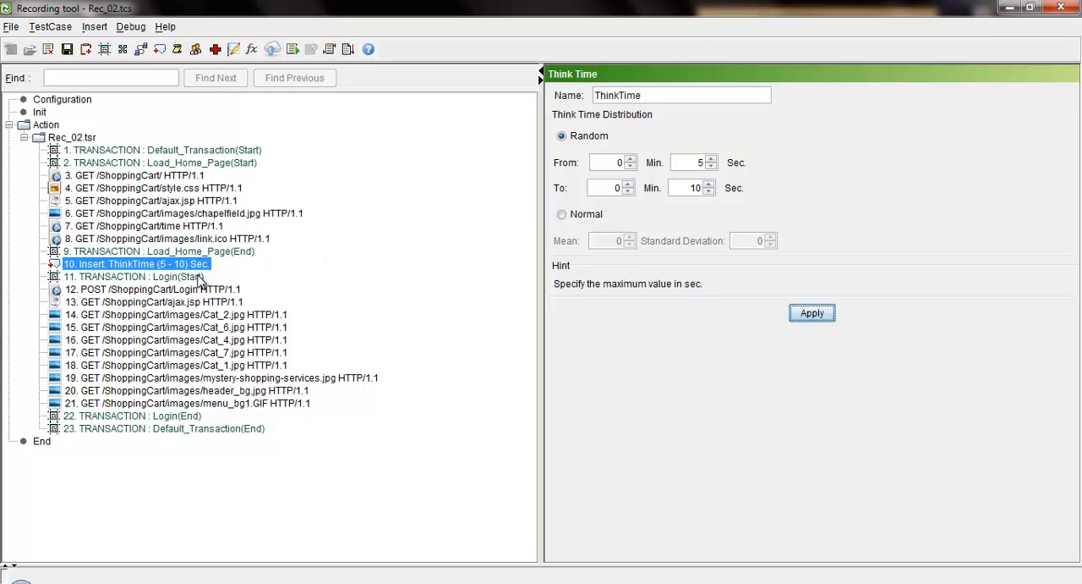
# Move the GET /ShoppingCart/ request to the end of Load_Home_Page and wrap that transaction's requests in a loop with count 5
pyautogui.moveTo(197, 178); pyautogui.dragTo(204, 248)
pyautogui.click(198, 177)
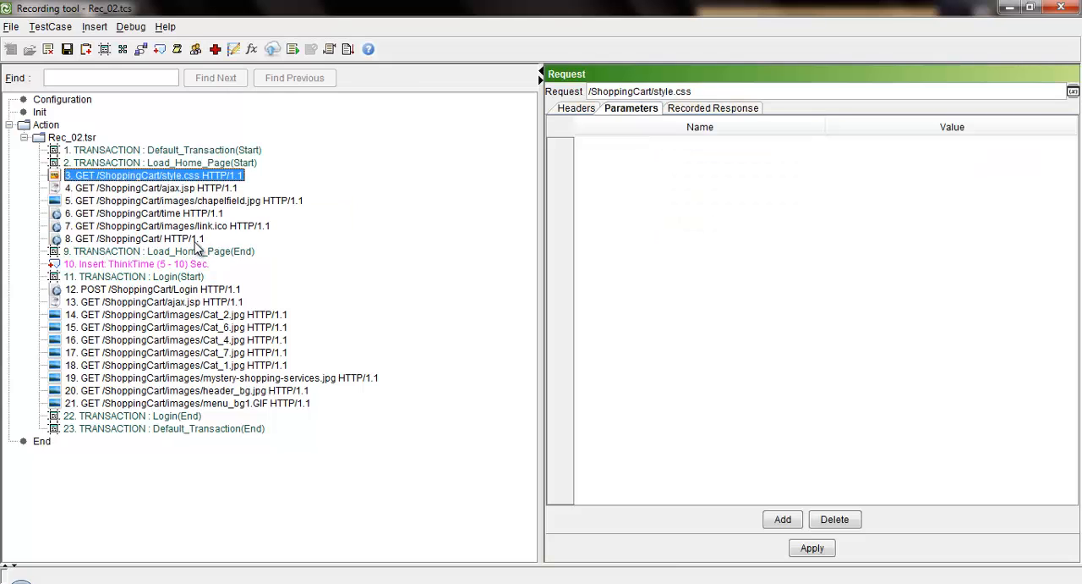
pyautogui.keyDown('shift'); pyautogui.click(197, 240); pyautogui.keyUp('shift')
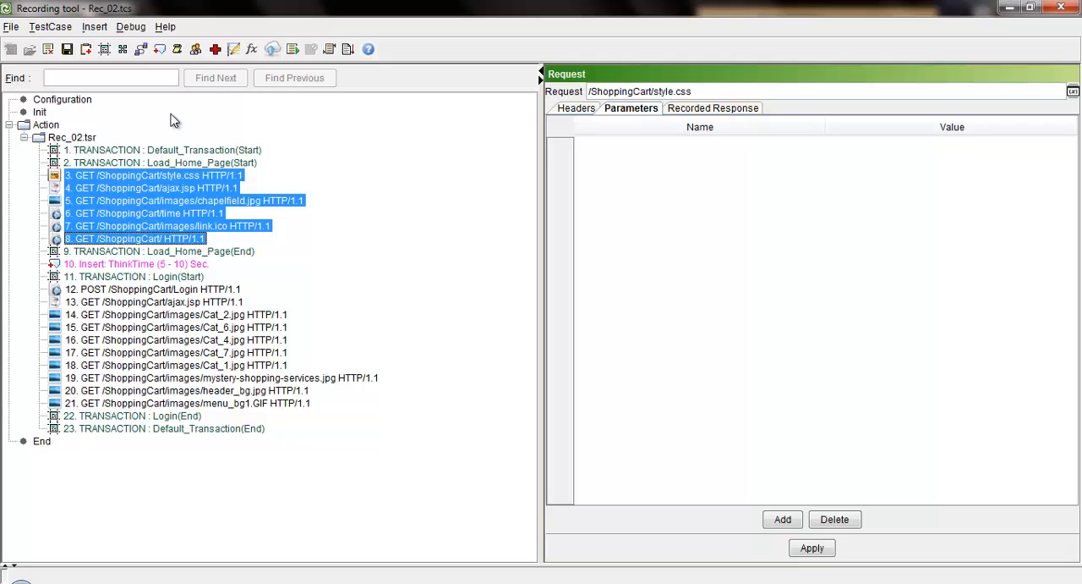
pyautogui.click(141, 47)
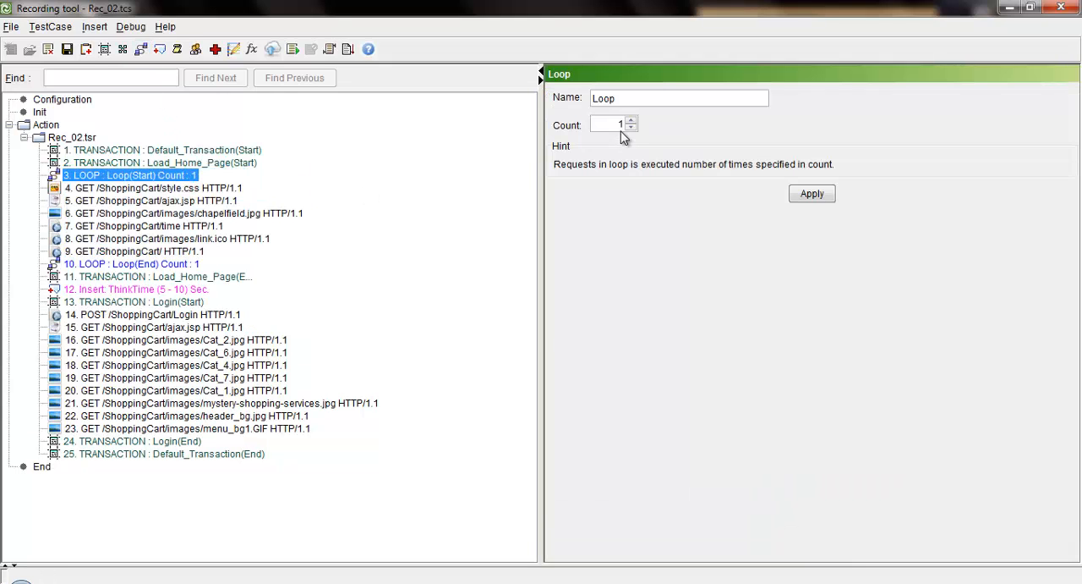
pyautogui.moveTo(618, 125); pyautogui.dragTo(645, 126)
pyautogui.write('5')
pyautogui.click(811, 194)
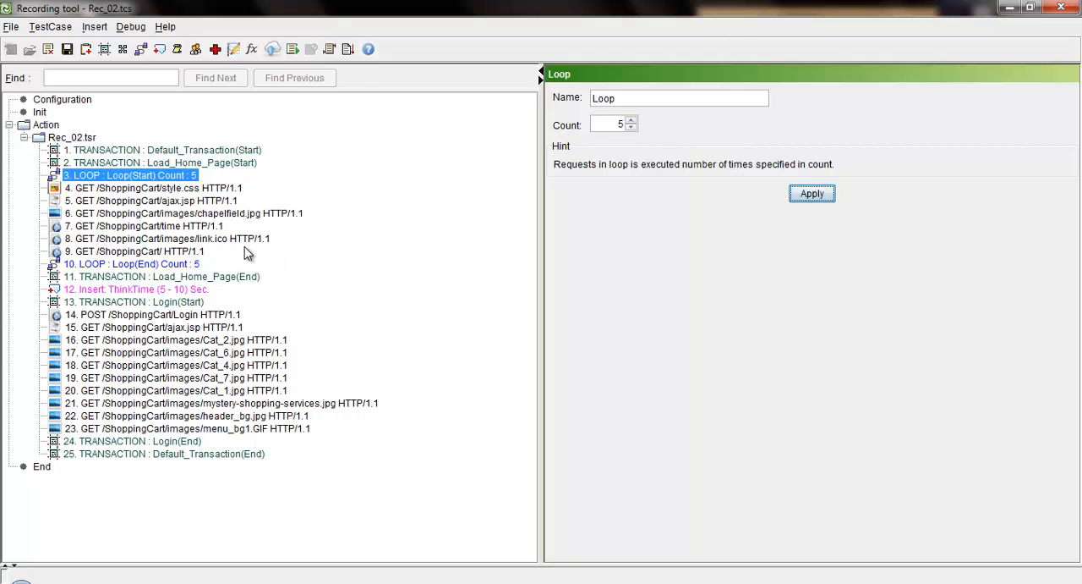
pyautogui.click(179, 179)
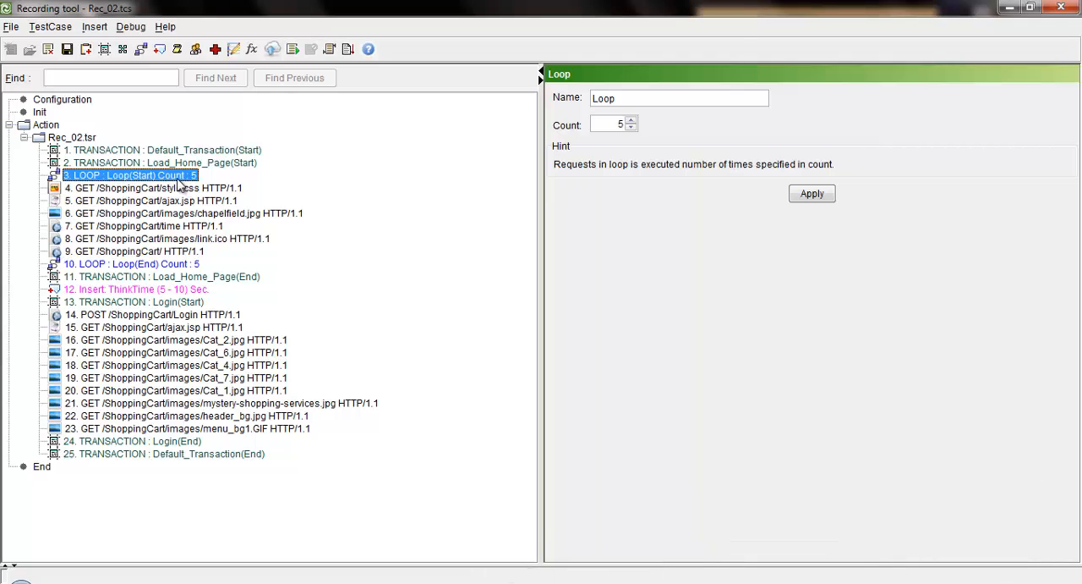
pyautogui.click(59, 32)
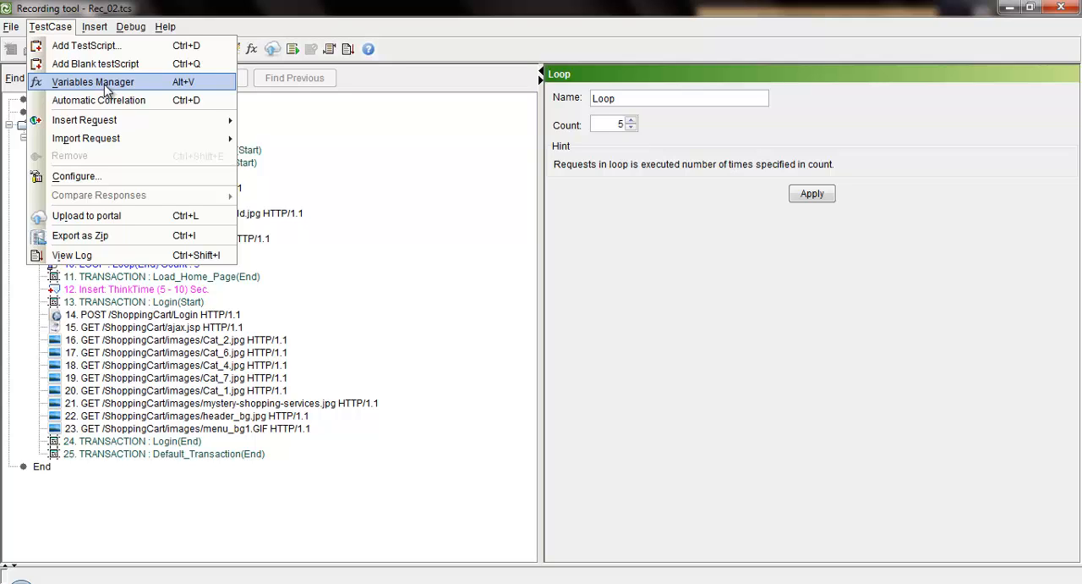
pyautogui.click(336, 208)
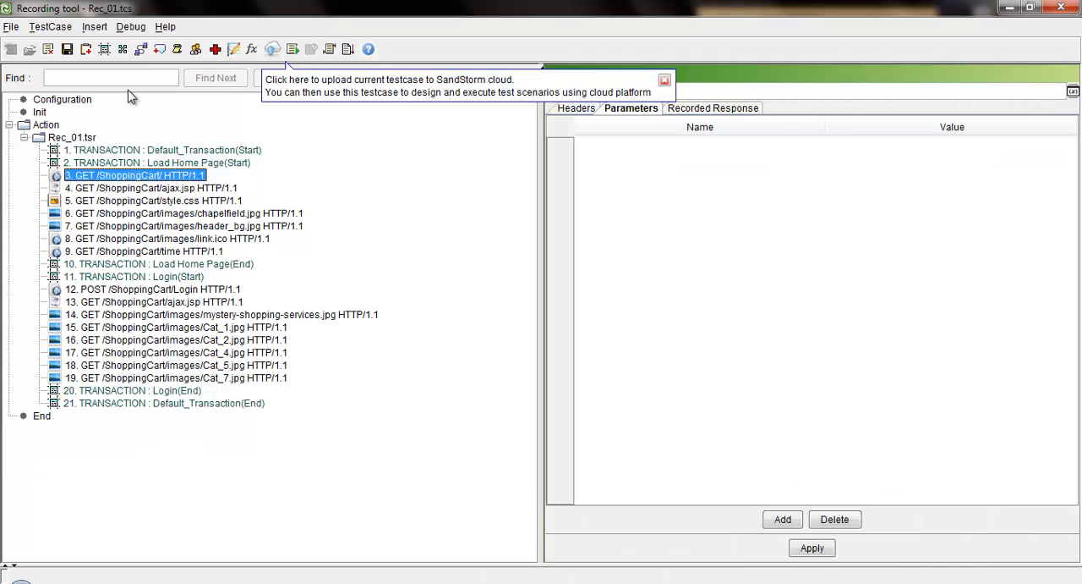
# Debug-run the Rec_01 test case for 1 iteration with think time ignored and detail logging on, and review the debug report
pyautogui.click(292, 49)
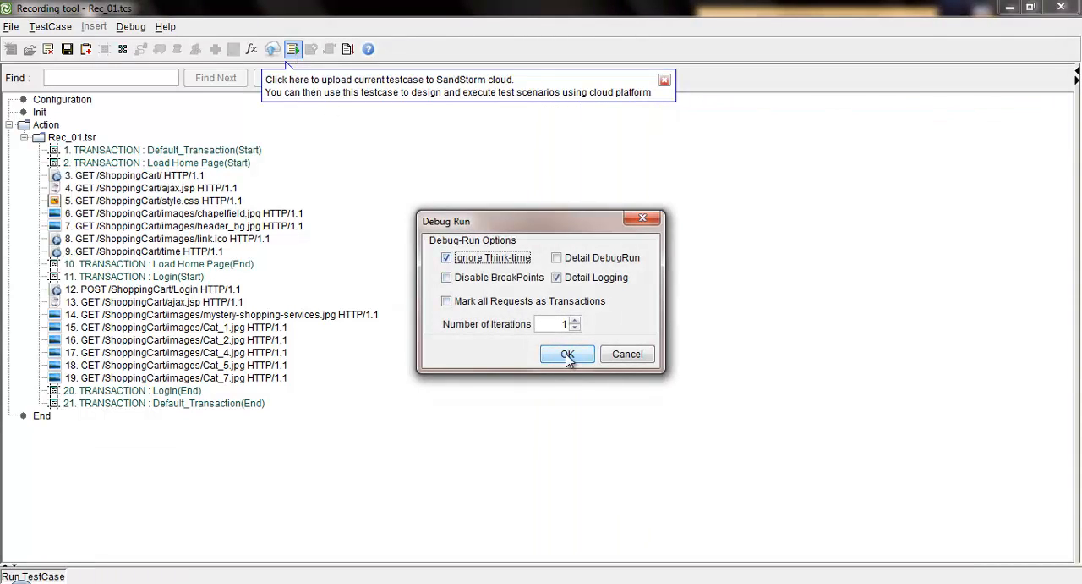
pyautogui.click(564, 353)
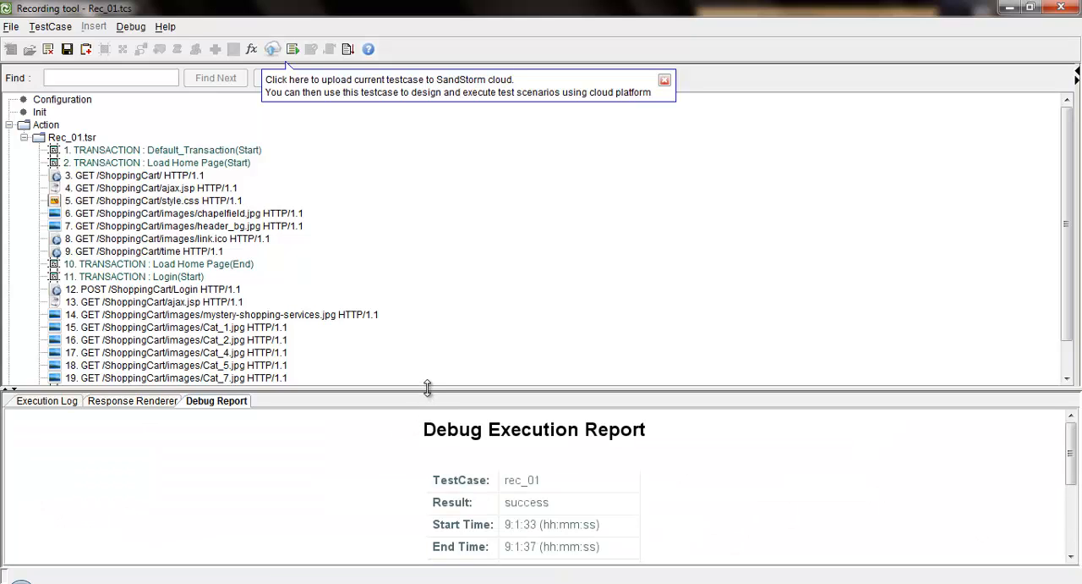
pyautogui.moveTo(429, 388); pyautogui.dragTo(440, 273)
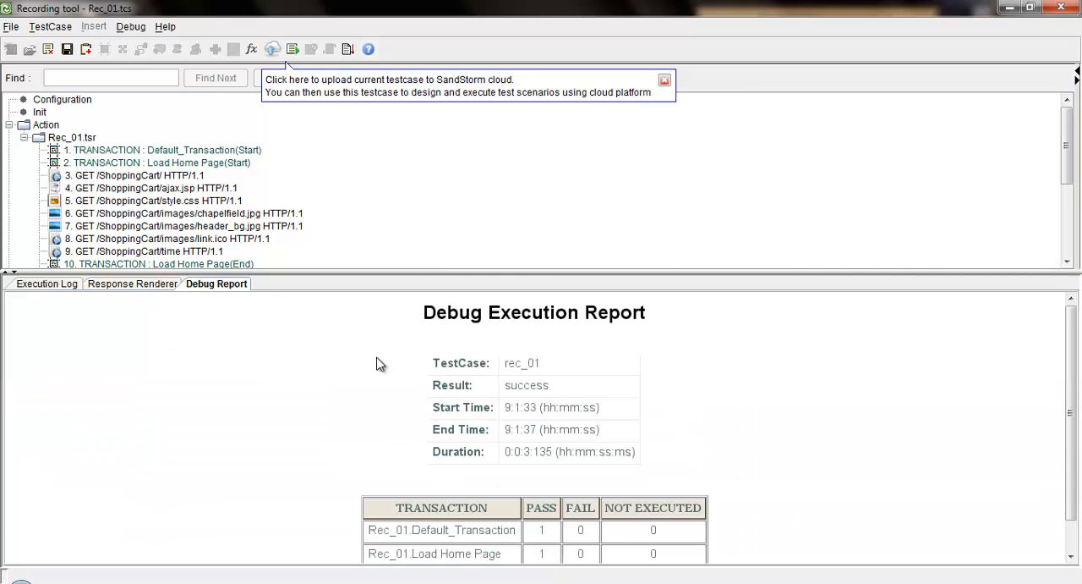
pyautogui.scroll(-1, 380, 363)
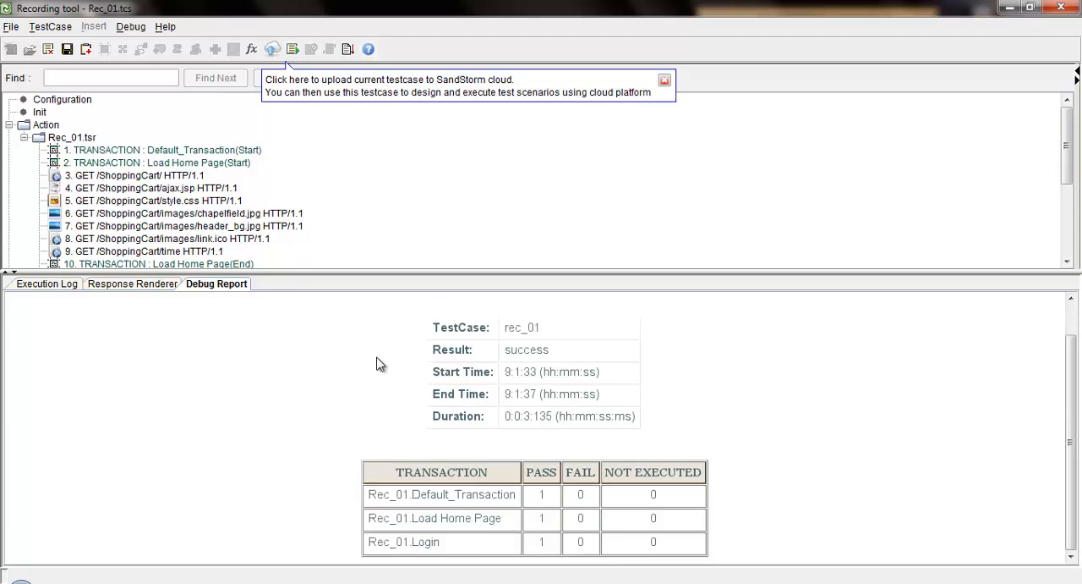
pyautogui.scroll(1, 380, 365)
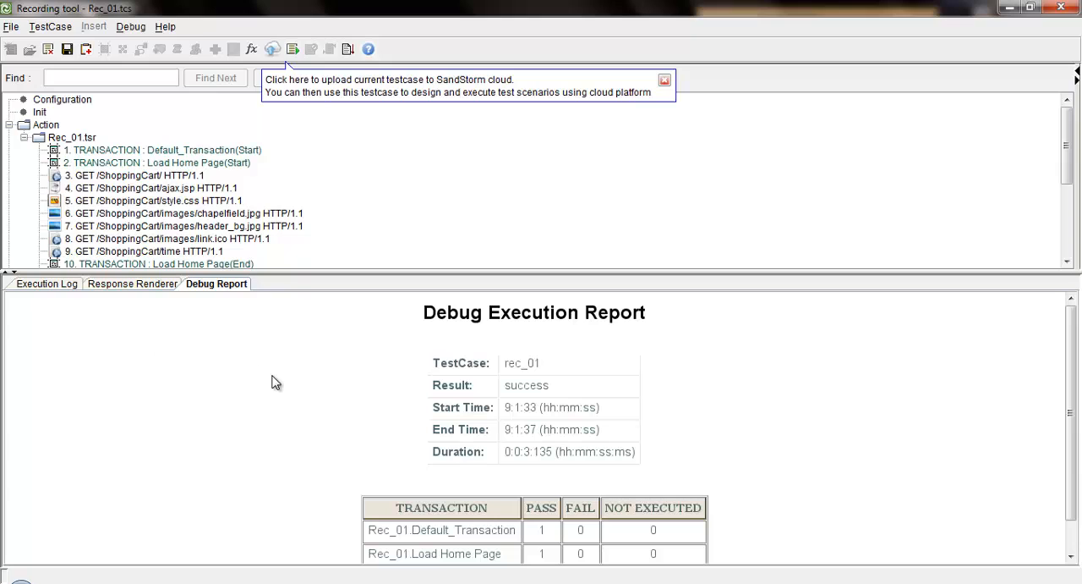
# Examine the debug run's execution log and the rendered responses of the style.css GET and Login POST requests
pyautogui.click(66, 290)
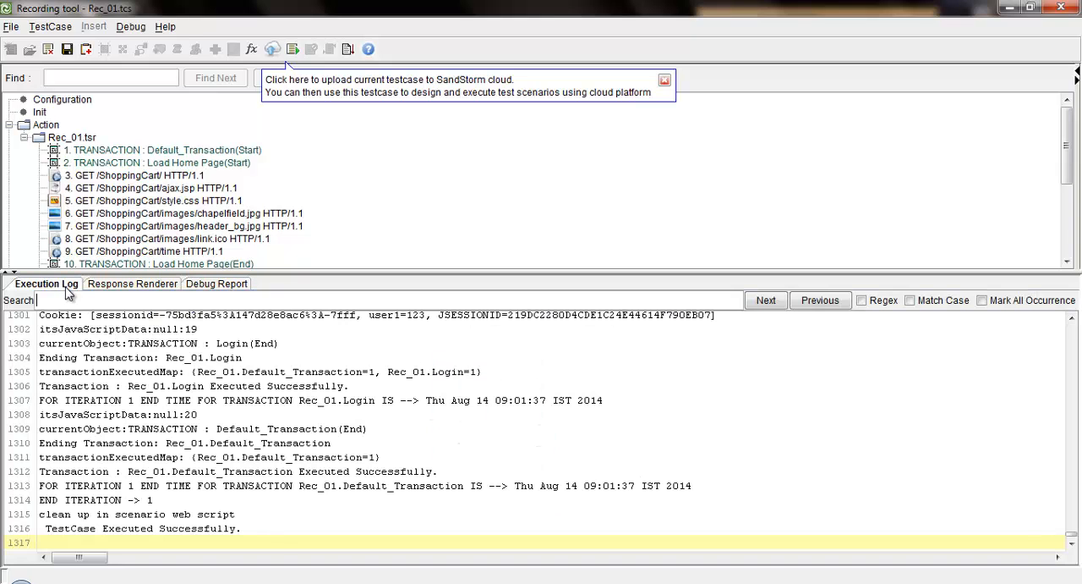
pyautogui.click(257, 362)
pyautogui.scroll(20, 256, 363)
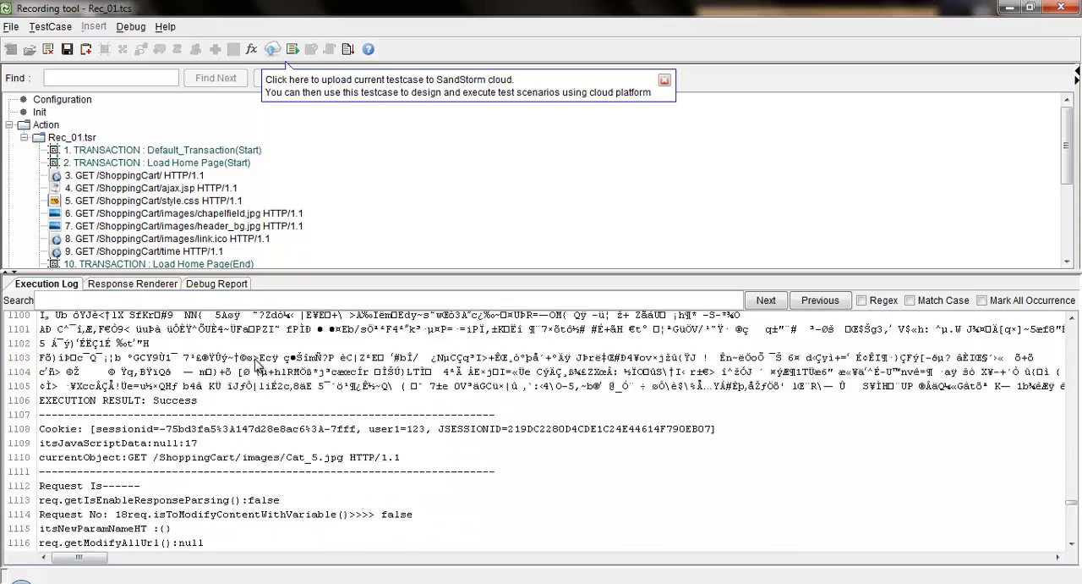
pyautogui.scroll(20, 255, 362)
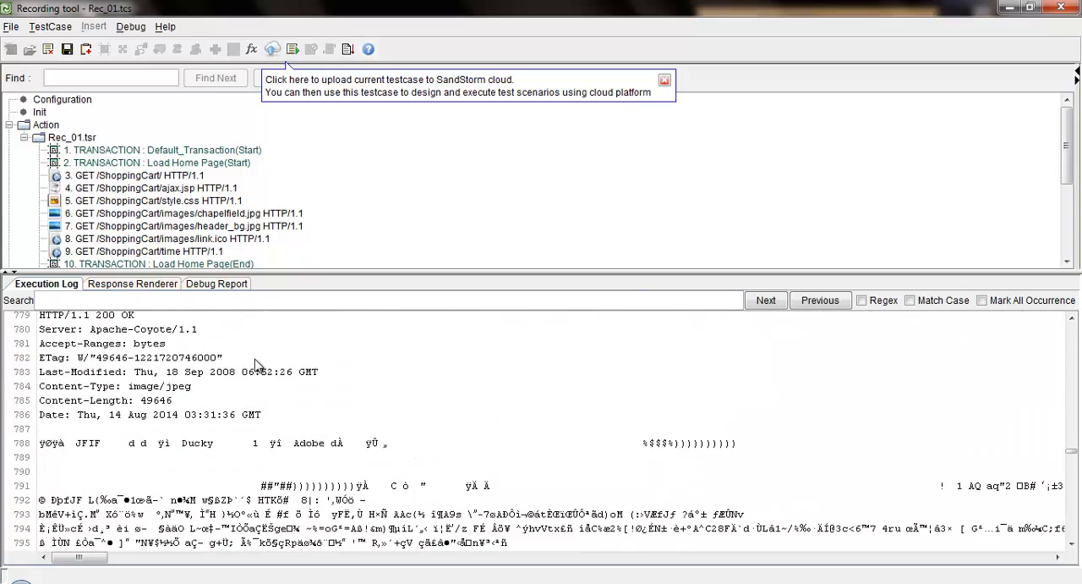
pyautogui.click(161, 284)
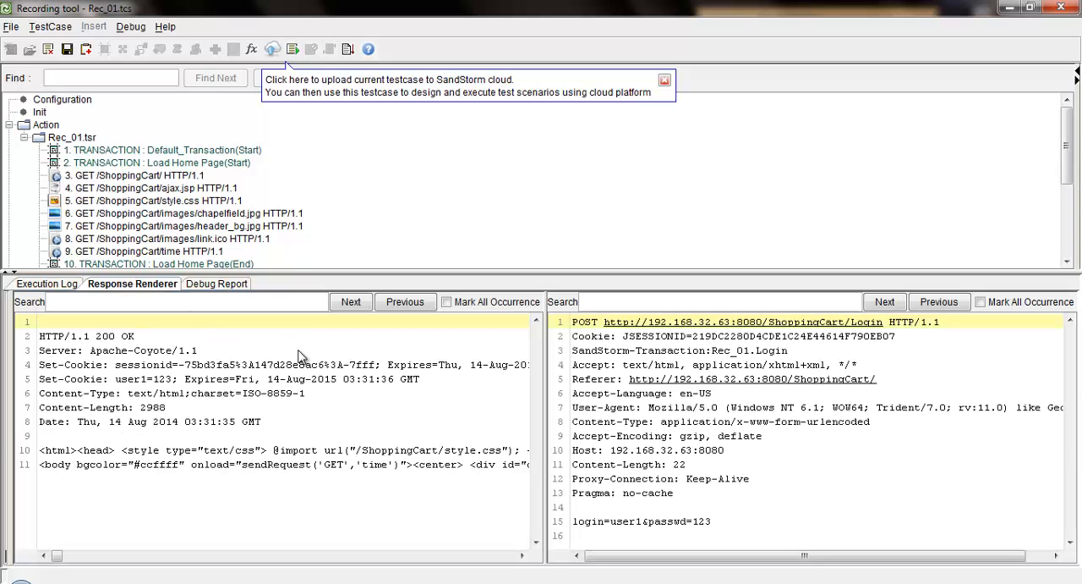
pyautogui.click(169, 205)
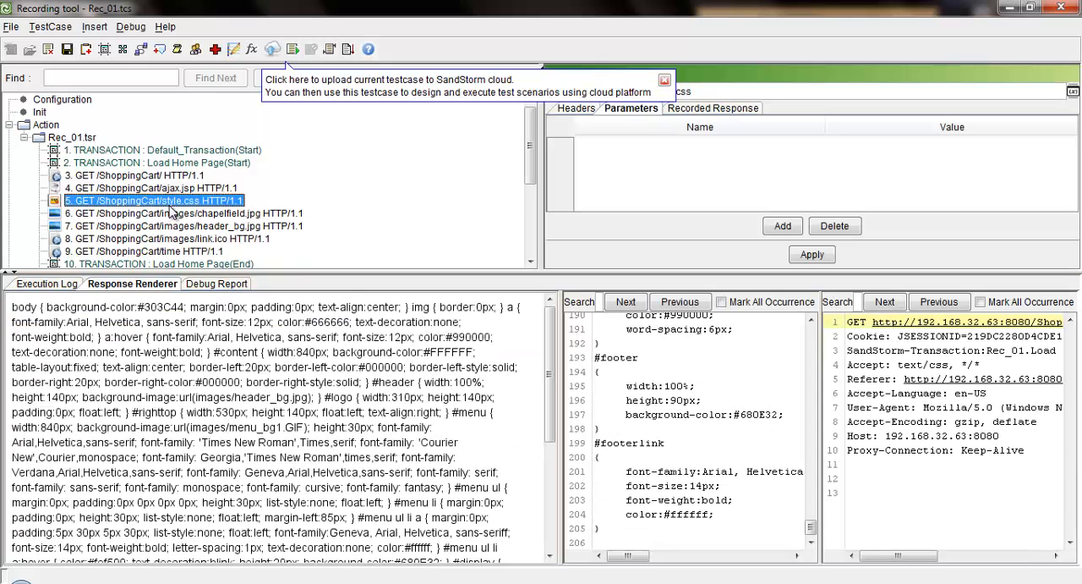
pyautogui.scroll(-4, 169, 211)
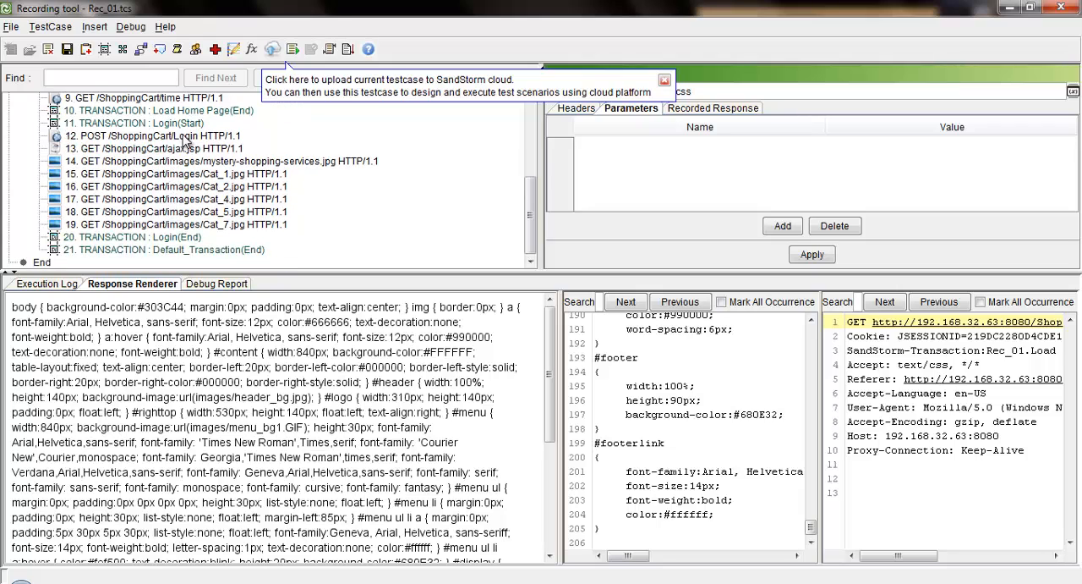
pyautogui.click(188, 137)
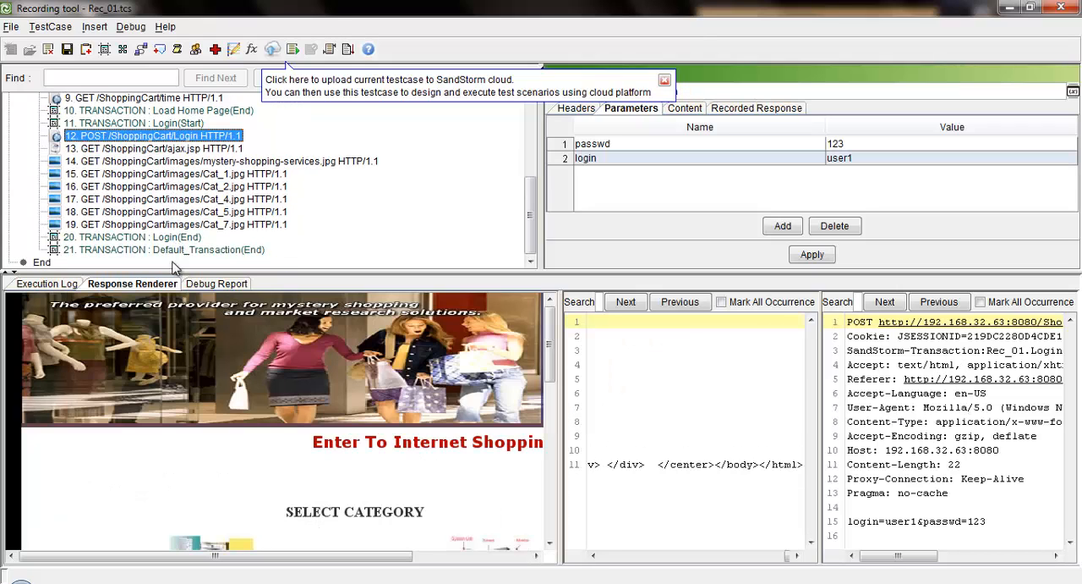
pyautogui.scroll(-5, 232, 395)
pyautogui.scroll(-3, 230, 391)
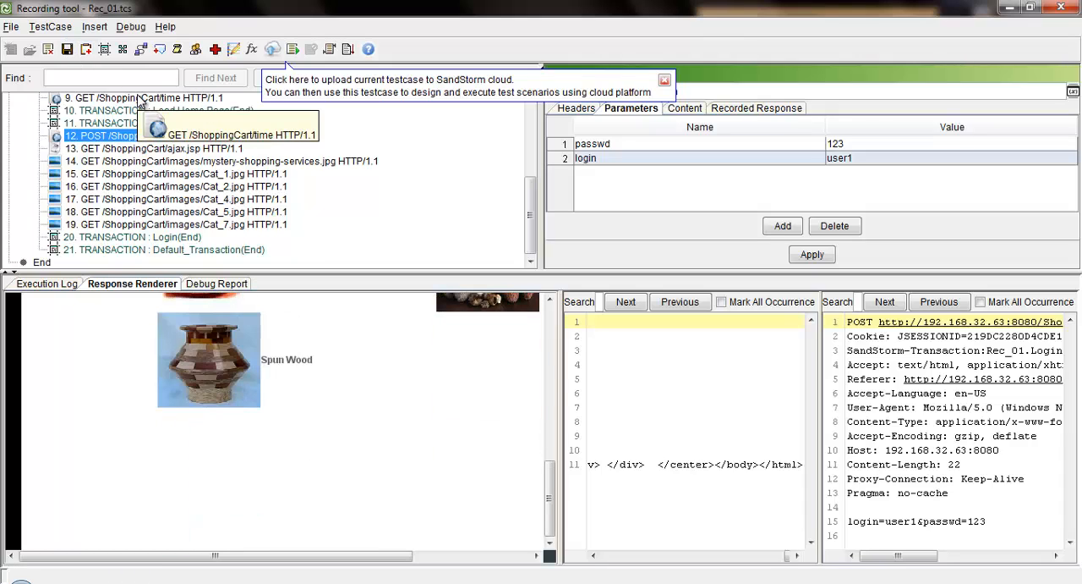
# Save the Rec_01 test script
pyautogui.click(67, 50)
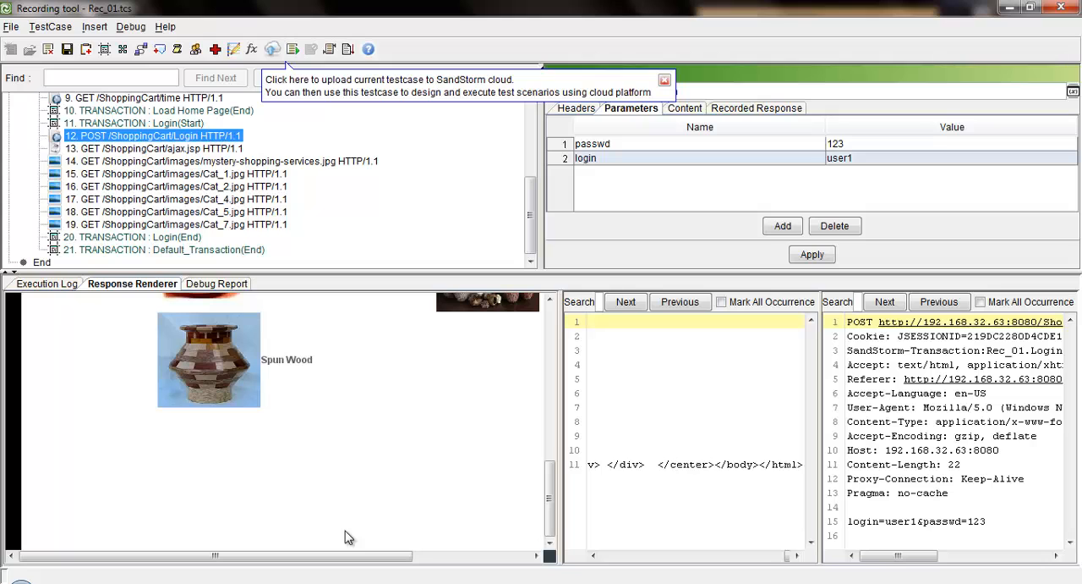
pyautogui.moveTo(288, 580)
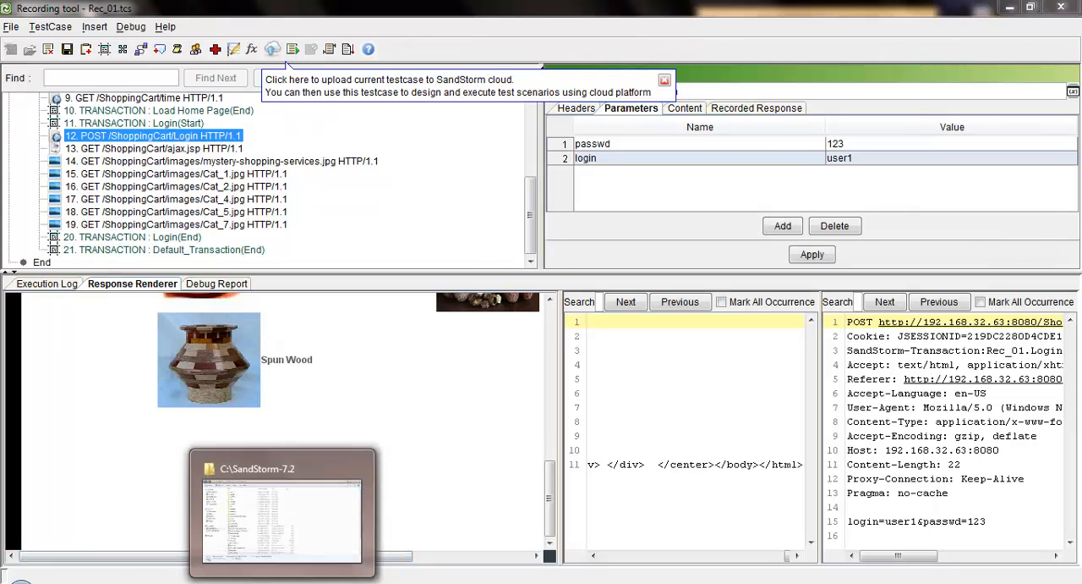
# Launch the Controller from the SandStorm-7.2 folder's Controller.bat and create a normal scenario named SC_2
pyautogui.click(279, 508)
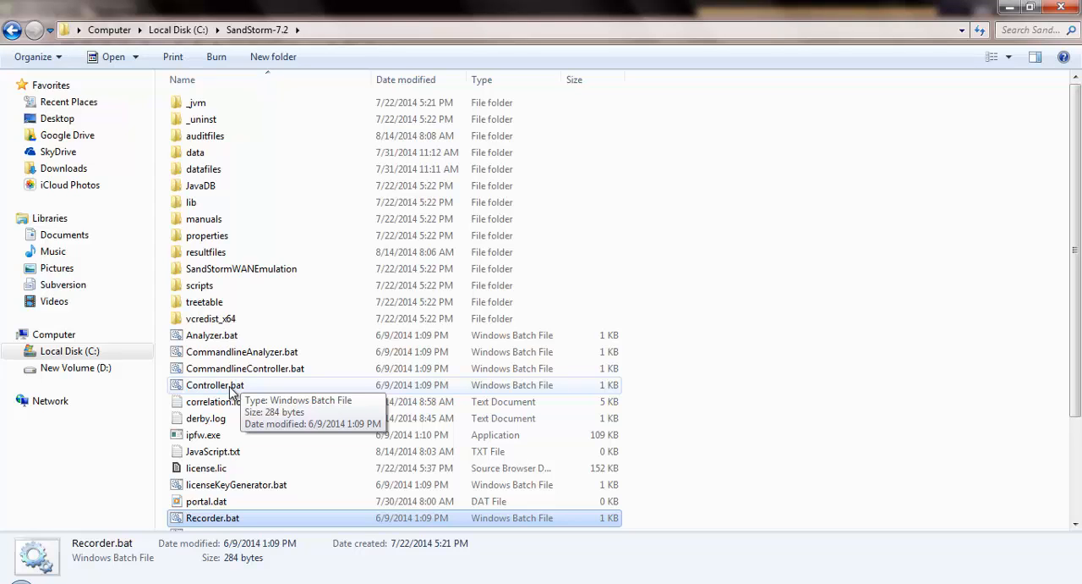
pyautogui.doubleClick(230, 391)
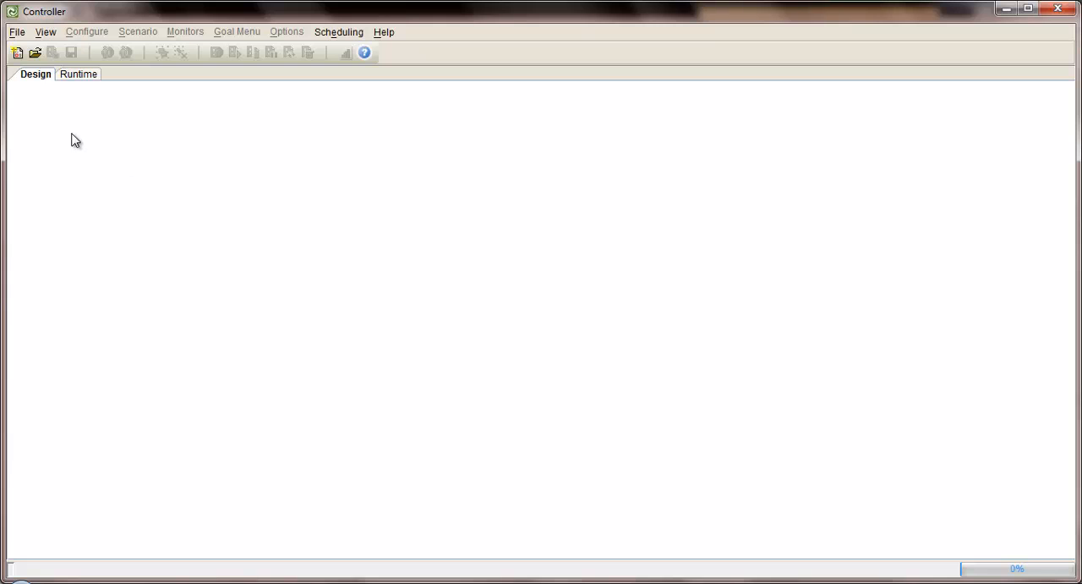
pyautogui.click(18, 53)
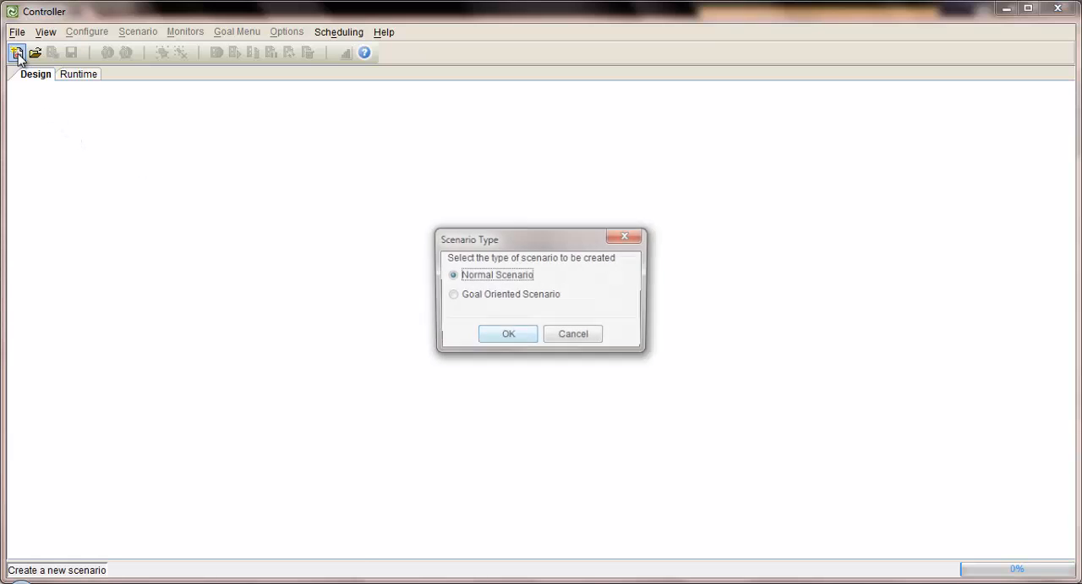
pyautogui.click(508, 339)
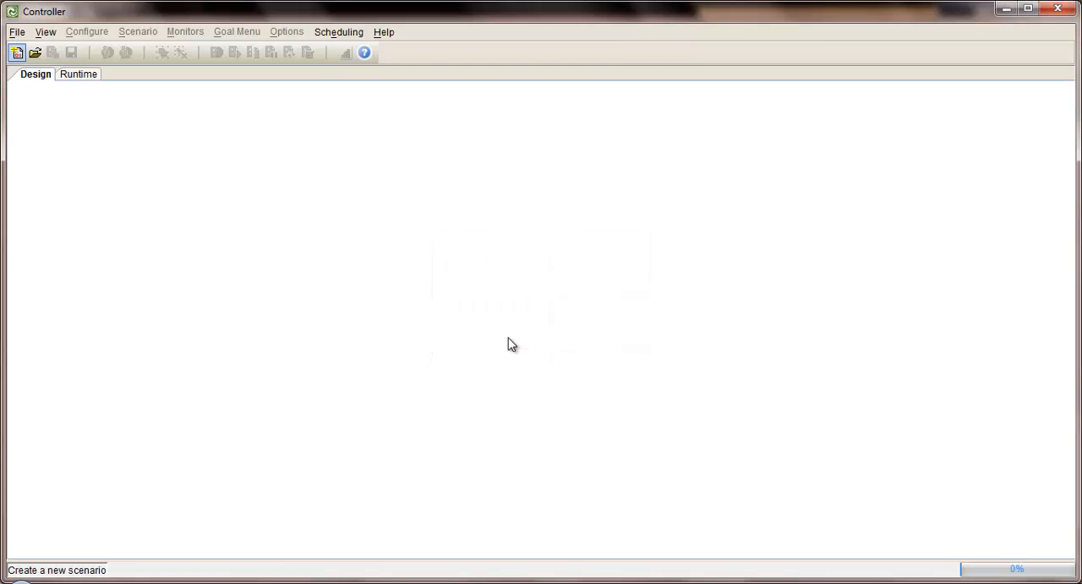
pyautogui.write('SC_2')
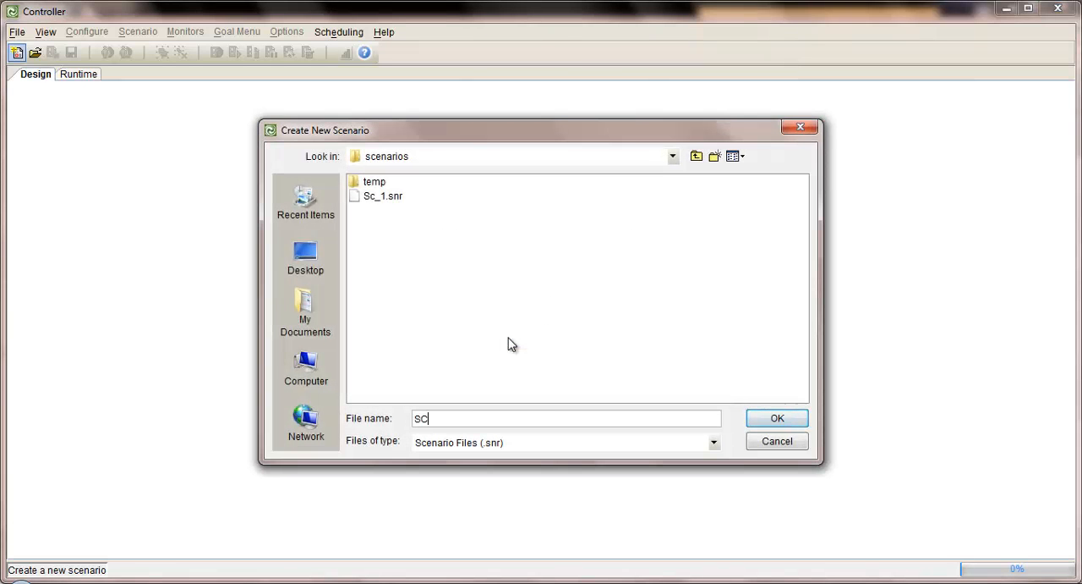
pyautogui.click(765, 418)
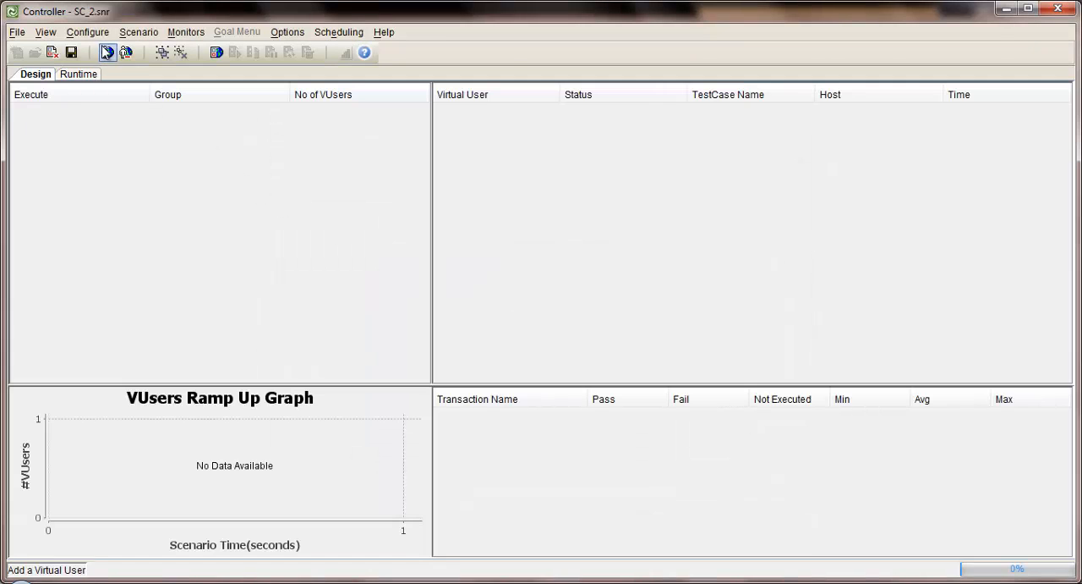
# Add 10 virtual users to the scenario, assigned the web script test case Test_1
pyautogui.click(106, 52)
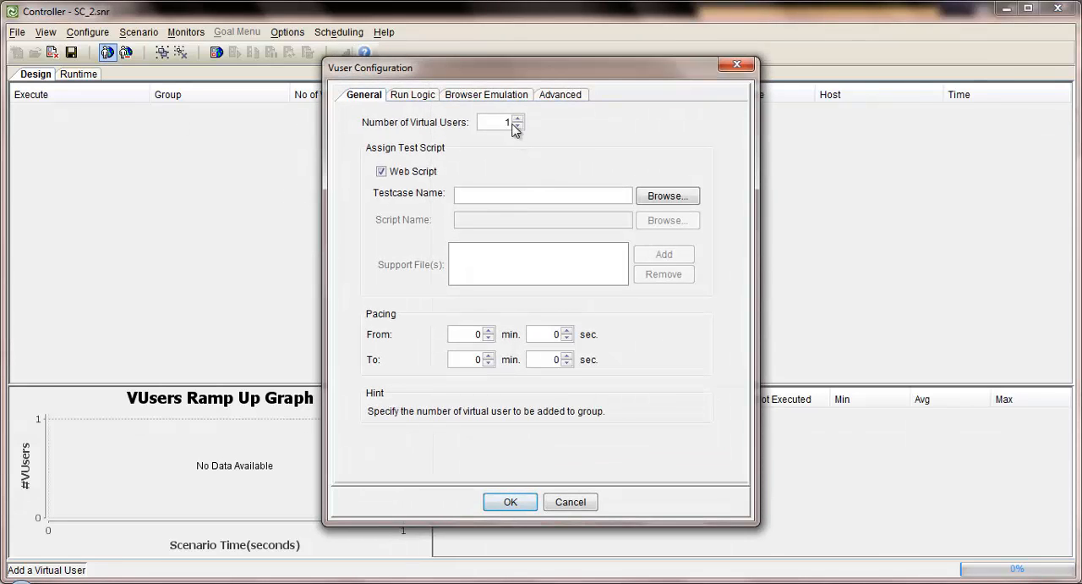
pyautogui.click(505, 121)
pyautogui.write('10')
pyautogui.click(668, 200)
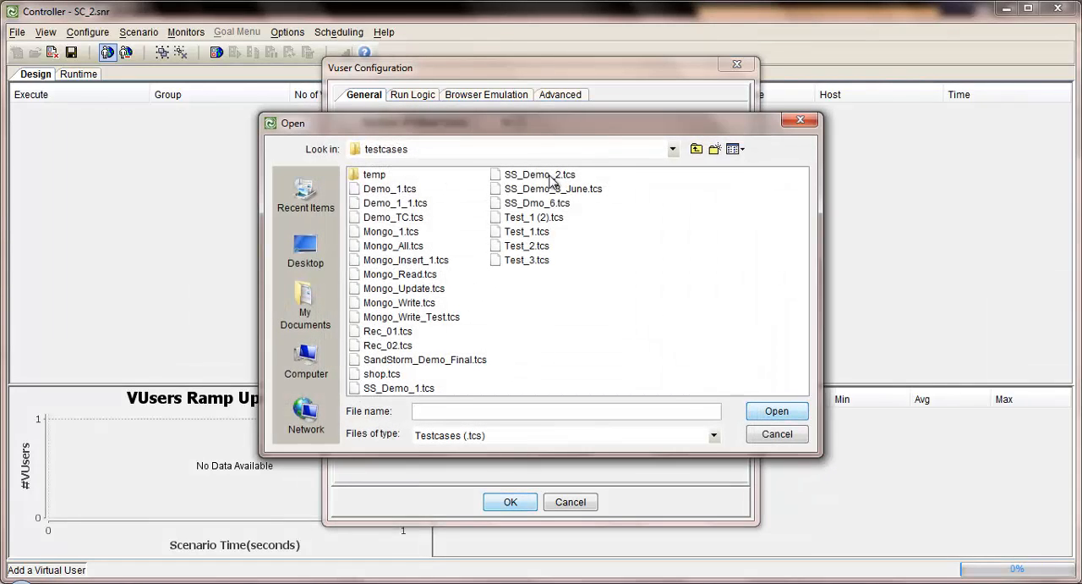
pyautogui.click(535, 231)
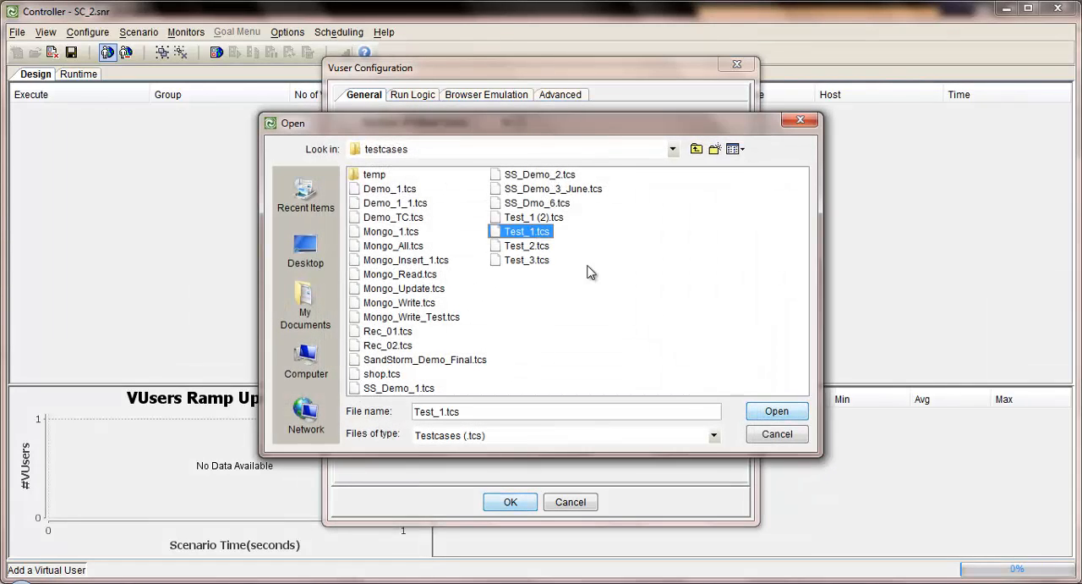
pyautogui.click(770, 412)
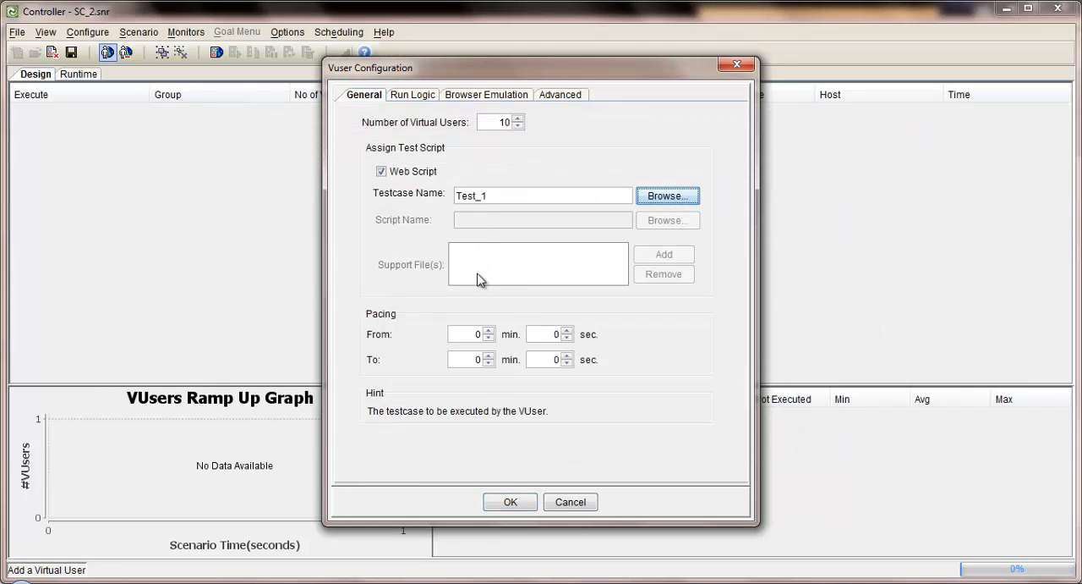
pyautogui.click(513, 504)
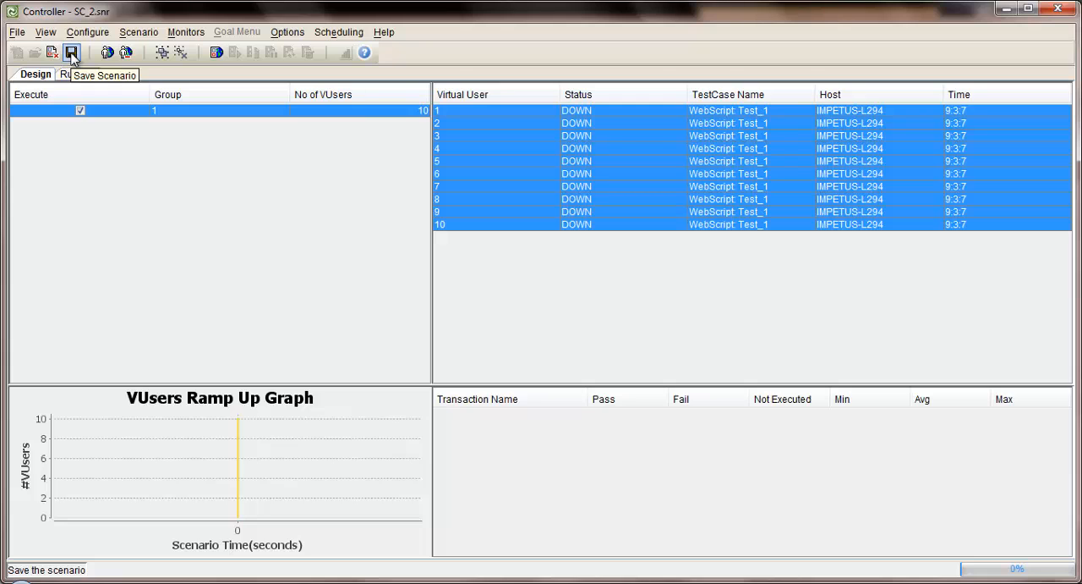
# Configure the scenario to run for 5 iterations with a uniform ramp-up of 1 user every 5 seconds
pyautogui.click(91, 36)
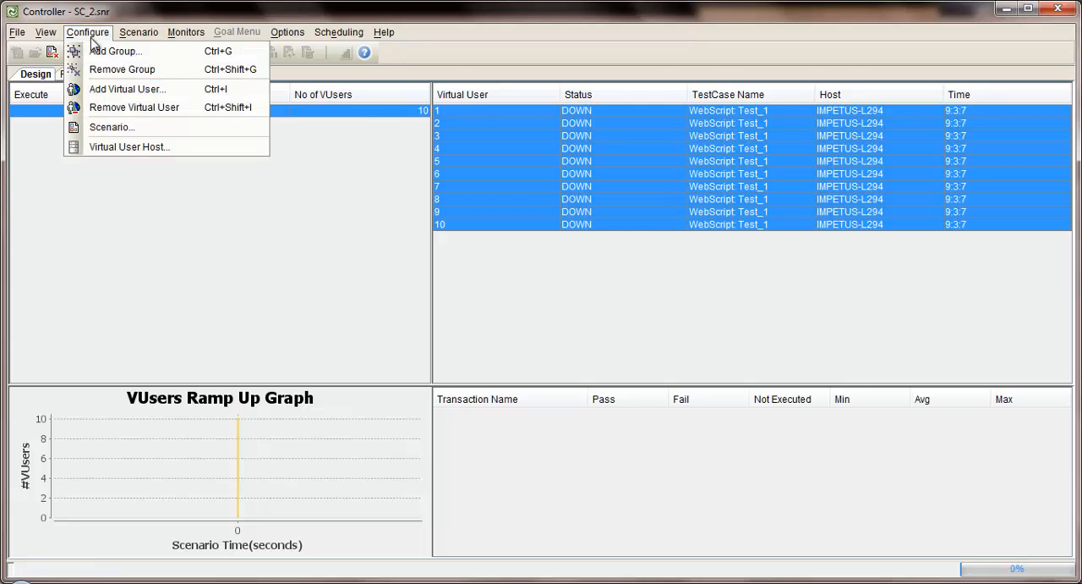
pyautogui.click(127, 131)
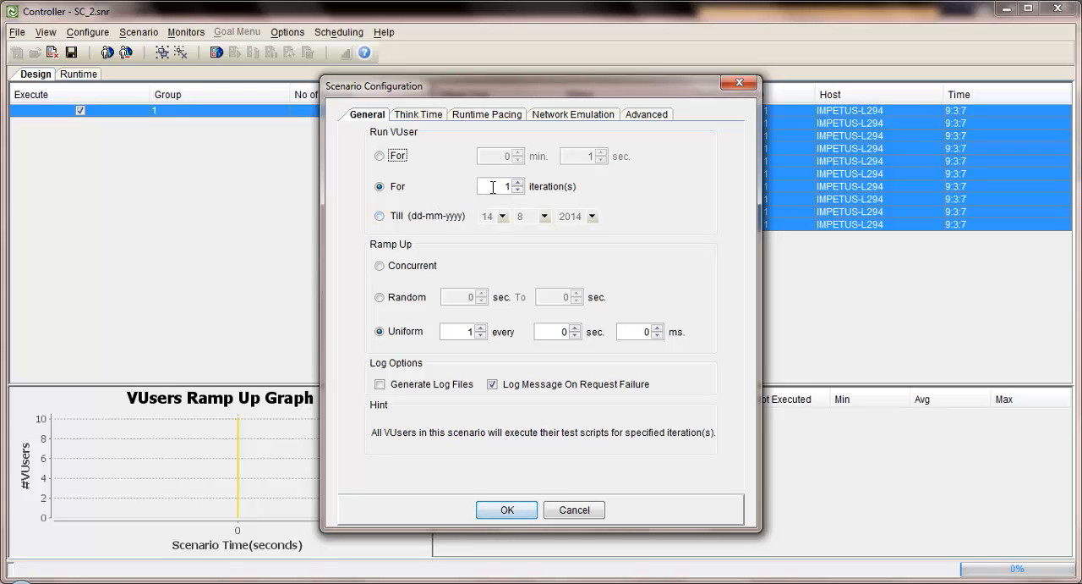
pyautogui.click(511, 187)
pyautogui.doubleClick(511, 186)
pyautogui.write('5')
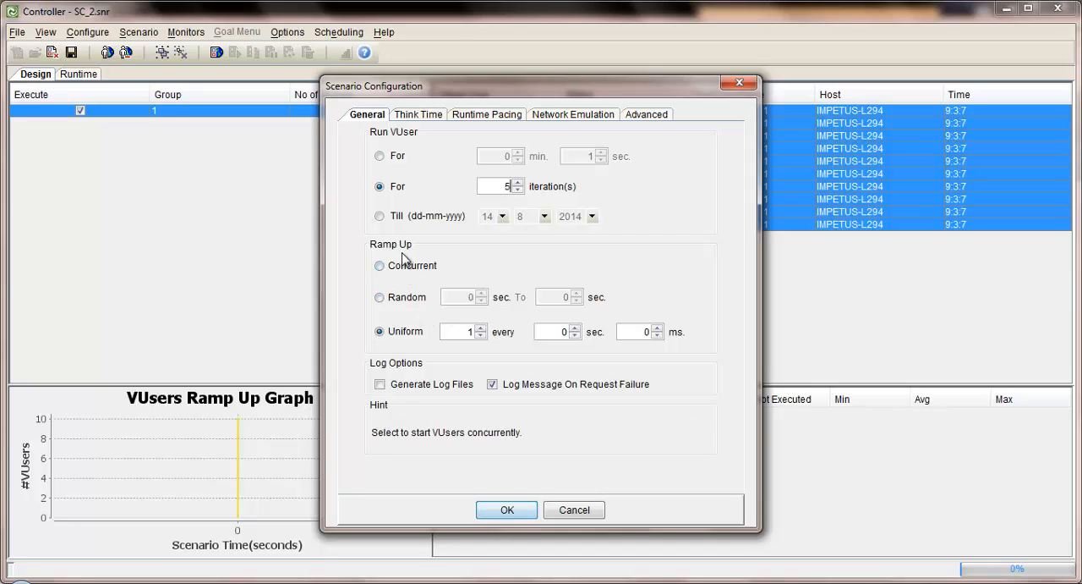
pyautogui.doubleClick(563, 331)
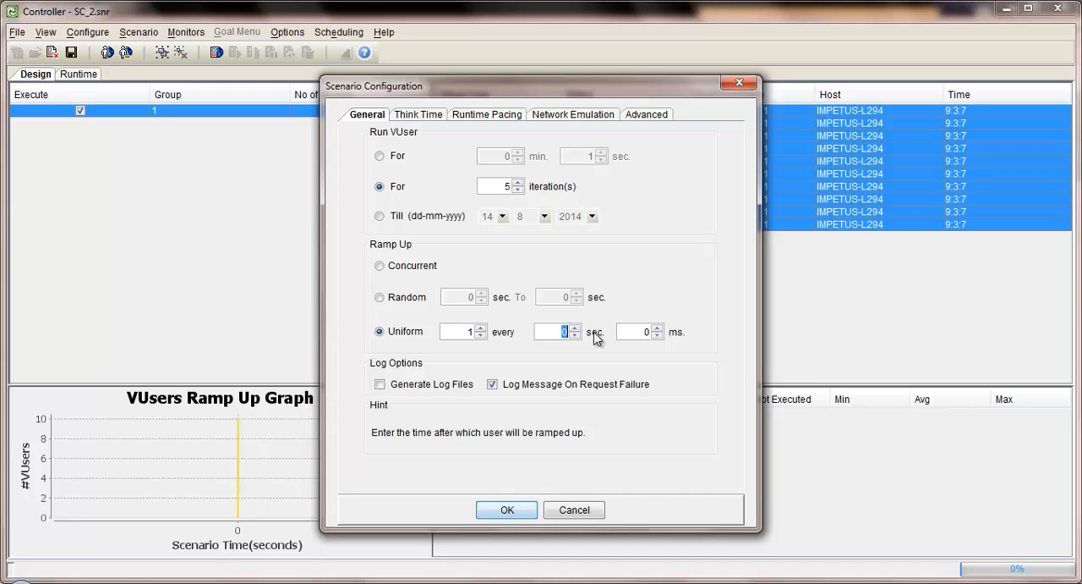
pyautogui.write('5')
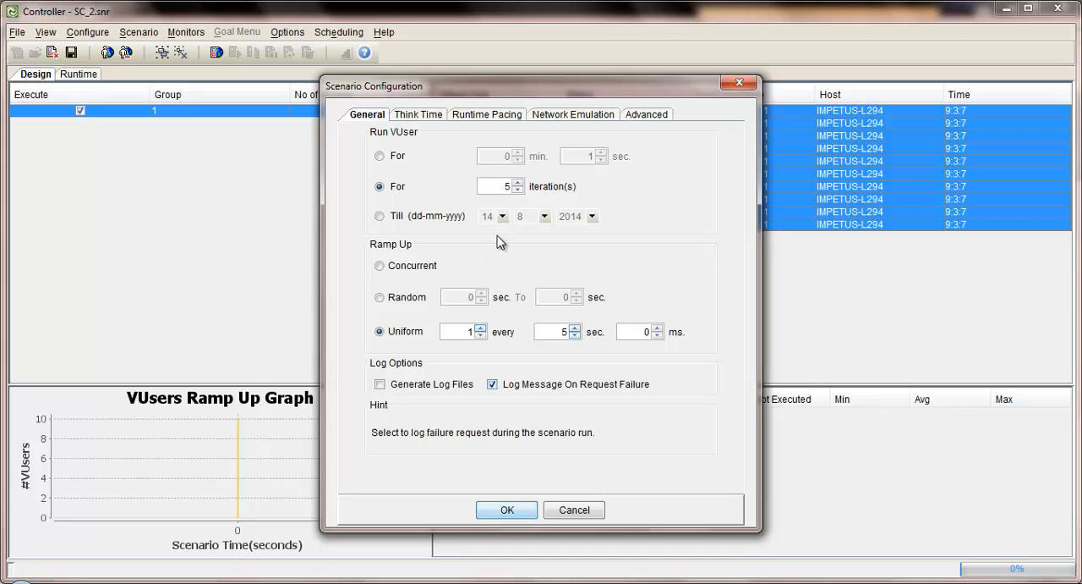
# Apply the scenario's run duration, ramp-up, runtime pacing and cache emulation to the group and virtual users, and save the scenario
pyautogui.click(420, 117)
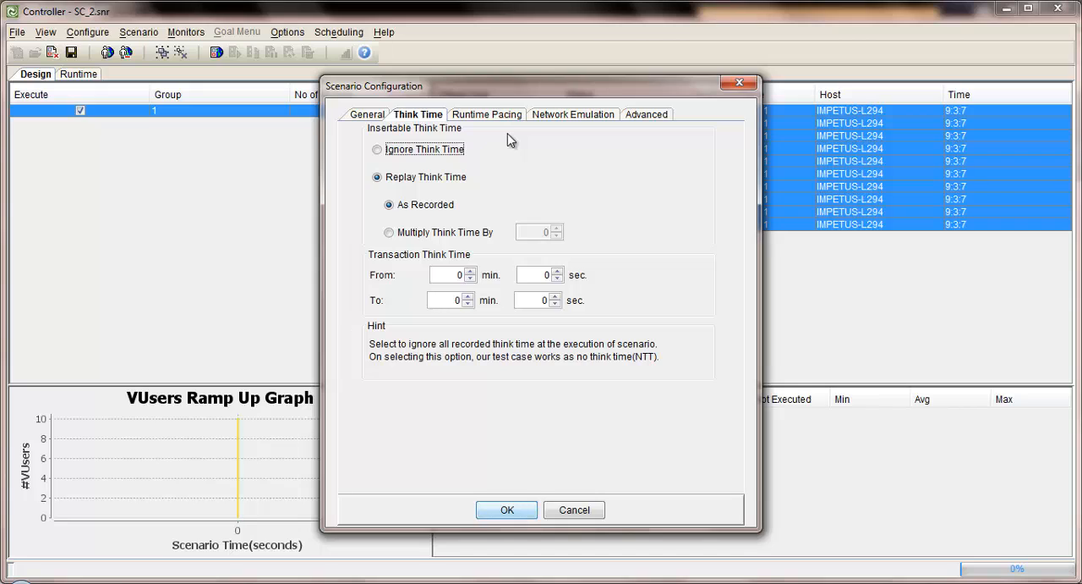
pyautogui.click(650, 119)
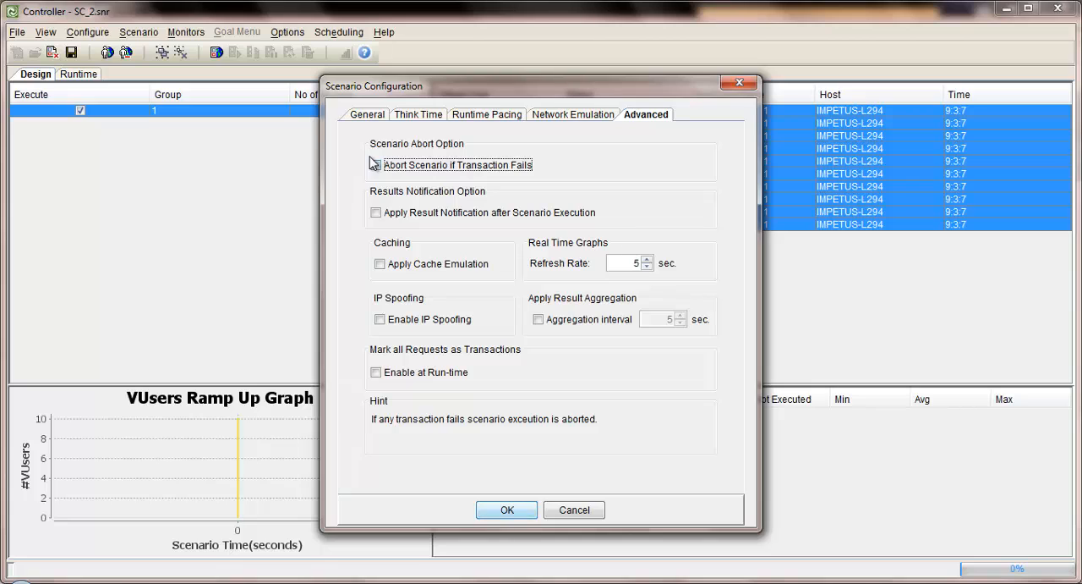
pyautogui.click(368, 115)
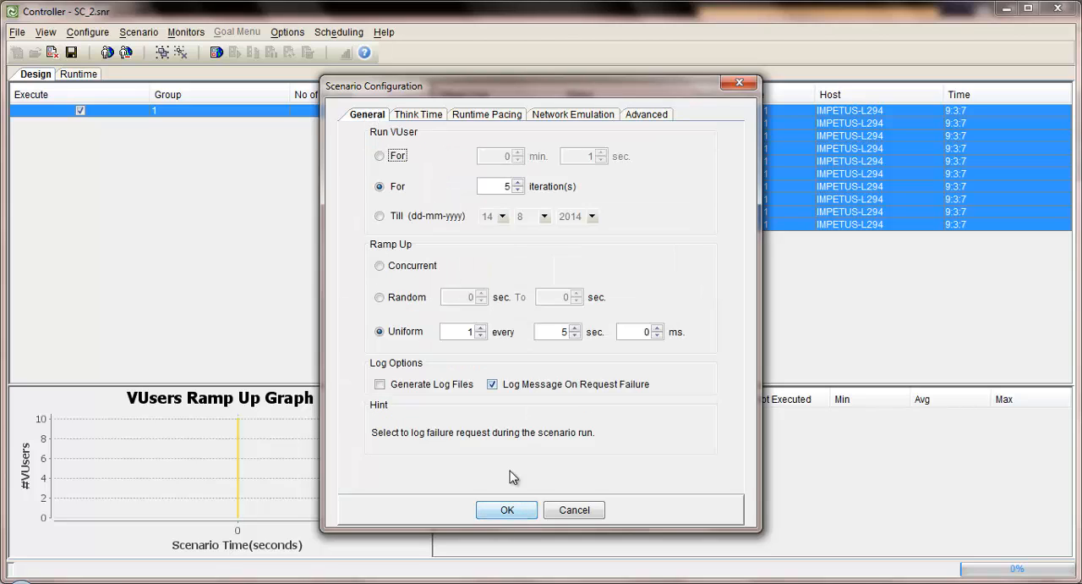
pyautogui.click(509, 511)
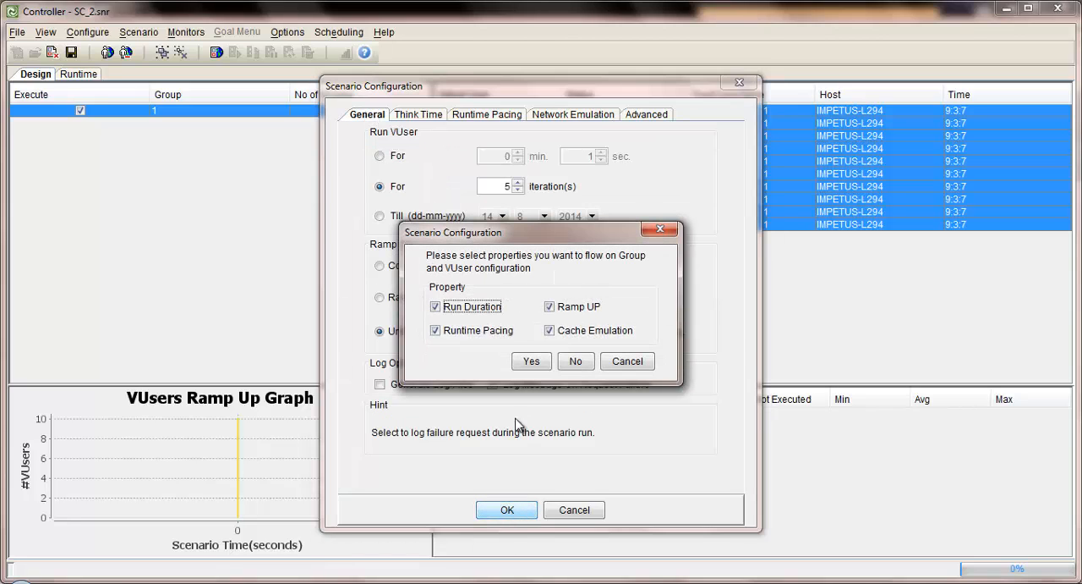
pyautogui.click(532, 362)
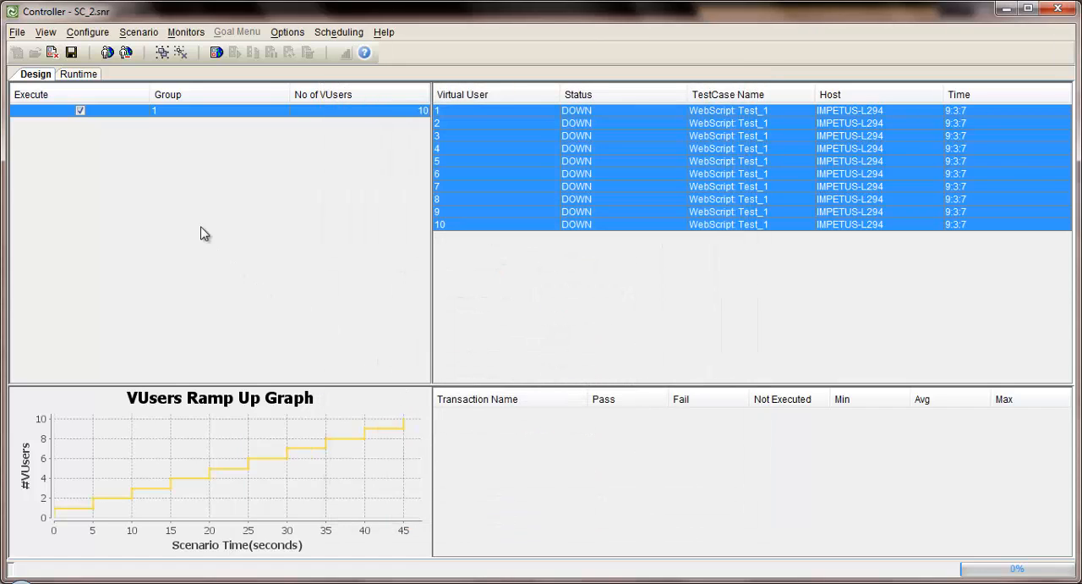
pyautogui.click(71, 53)
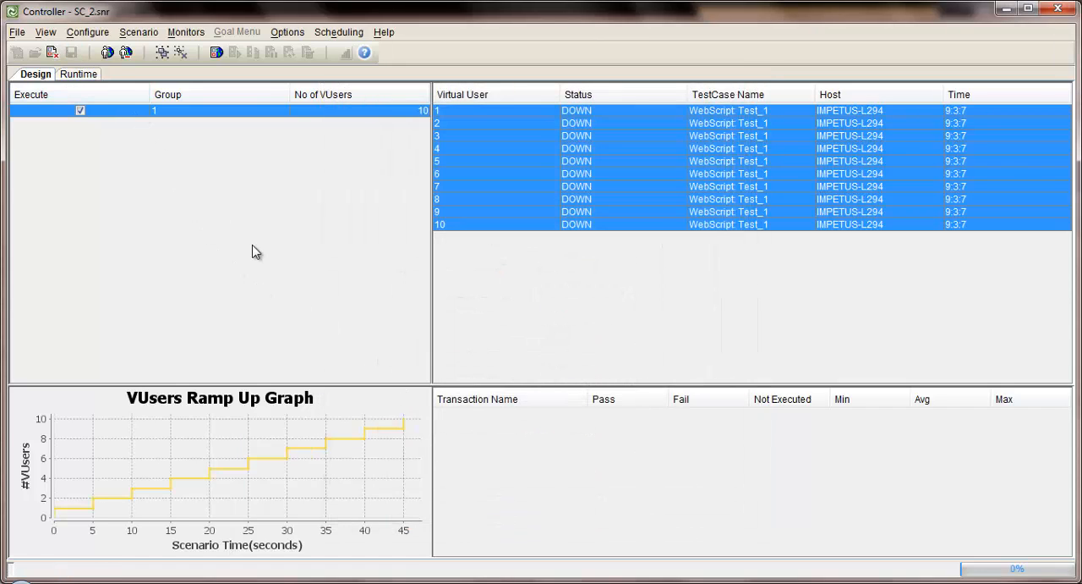
# Load and run scenario SC_2, inspecting the Hits per second graph at full size during the run
pyautogui.click(222, 53)
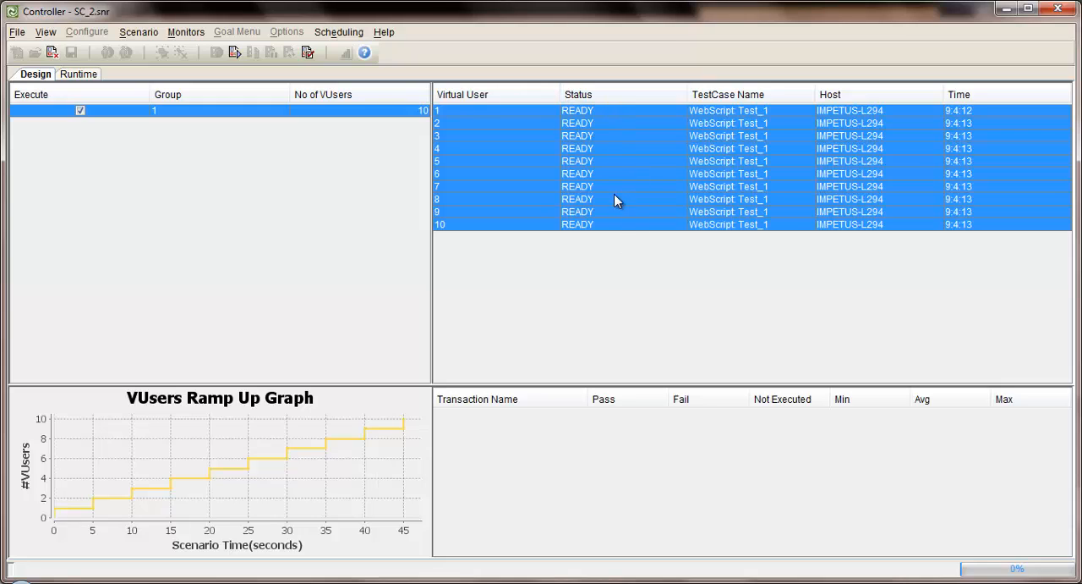
pyautogui.click(235, 53)
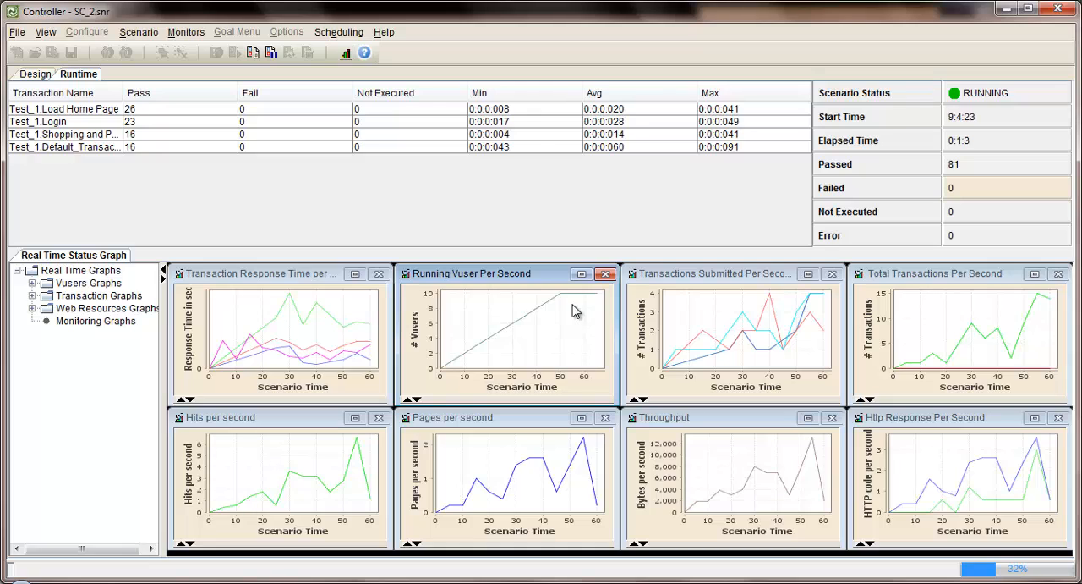
pyautogui.click(309, 469)
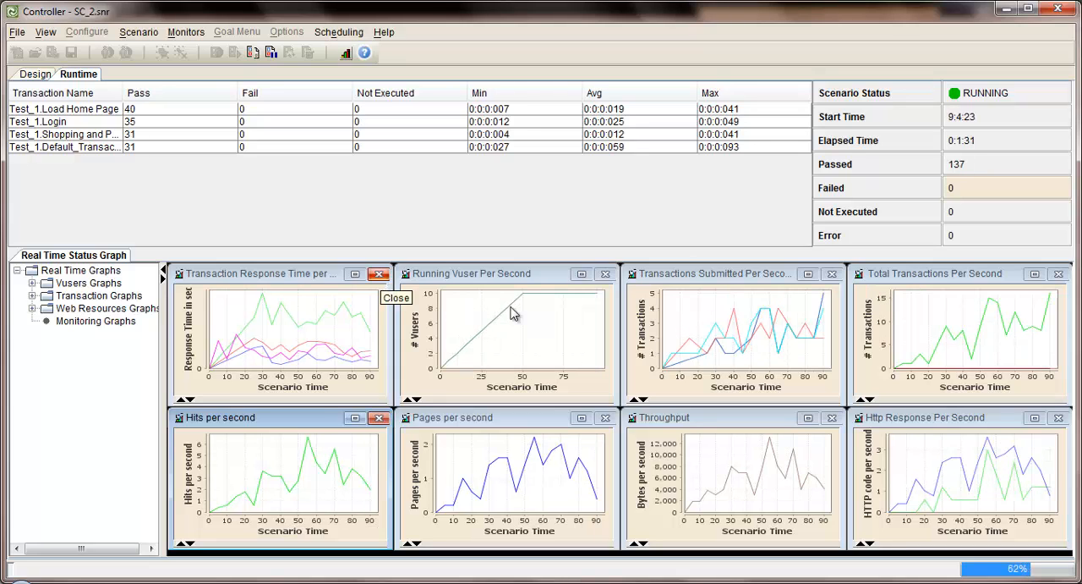
pyautogui.click(356, 422)
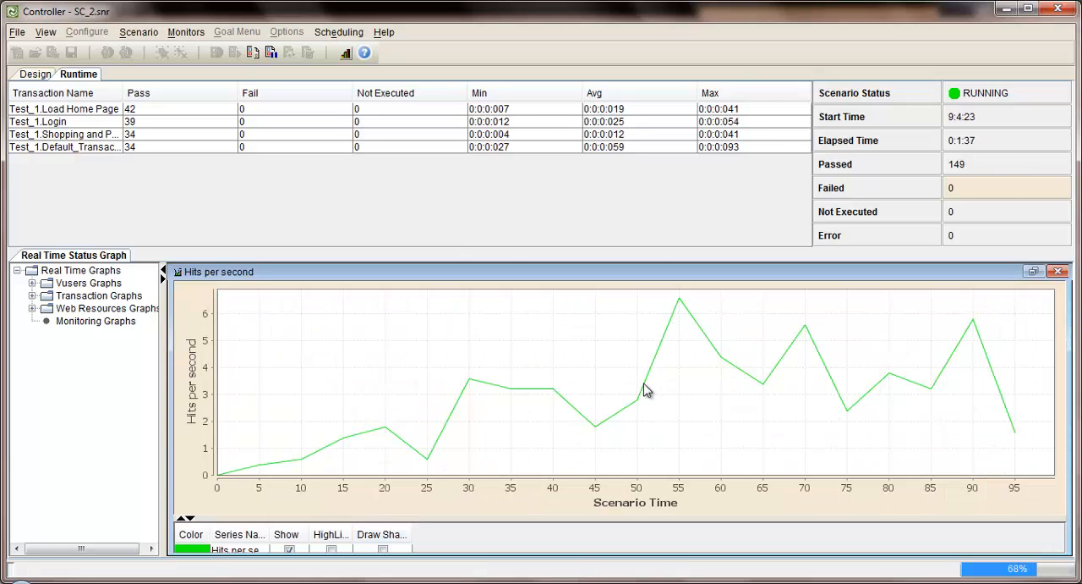
pyautogui.click(1035, 271)
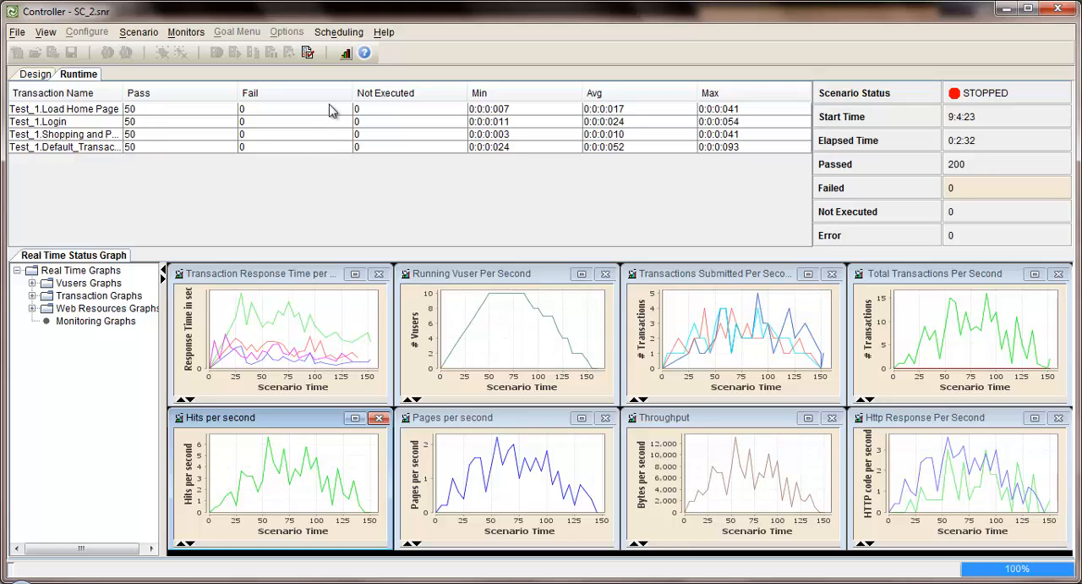
# Open the finished run's results in the Analyzer with the default options and enlarge the summary area above the comparison chart
pyautogui.click(346, 54)
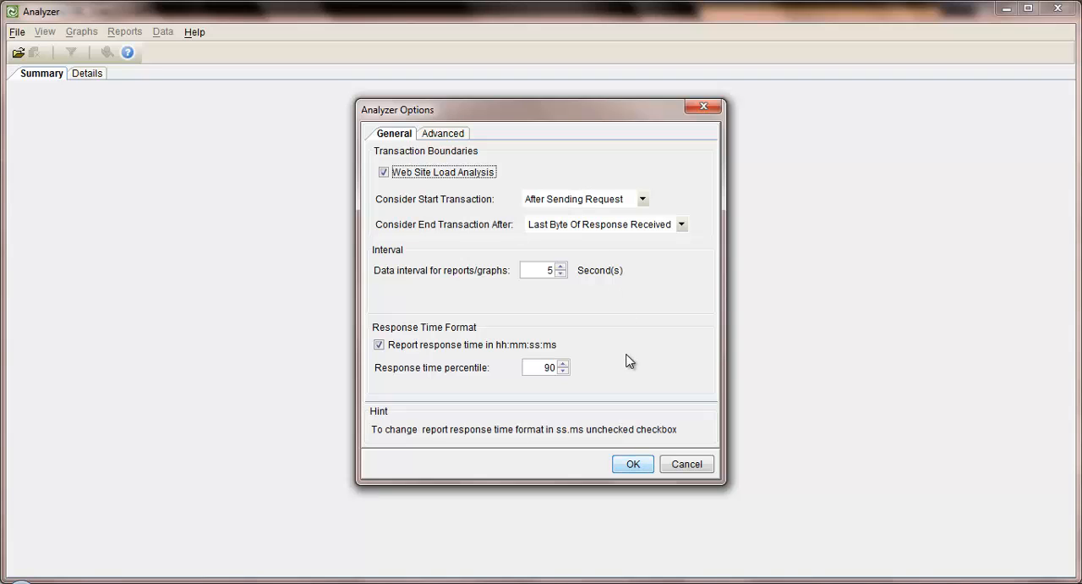
pyautogui.click(634, 465)
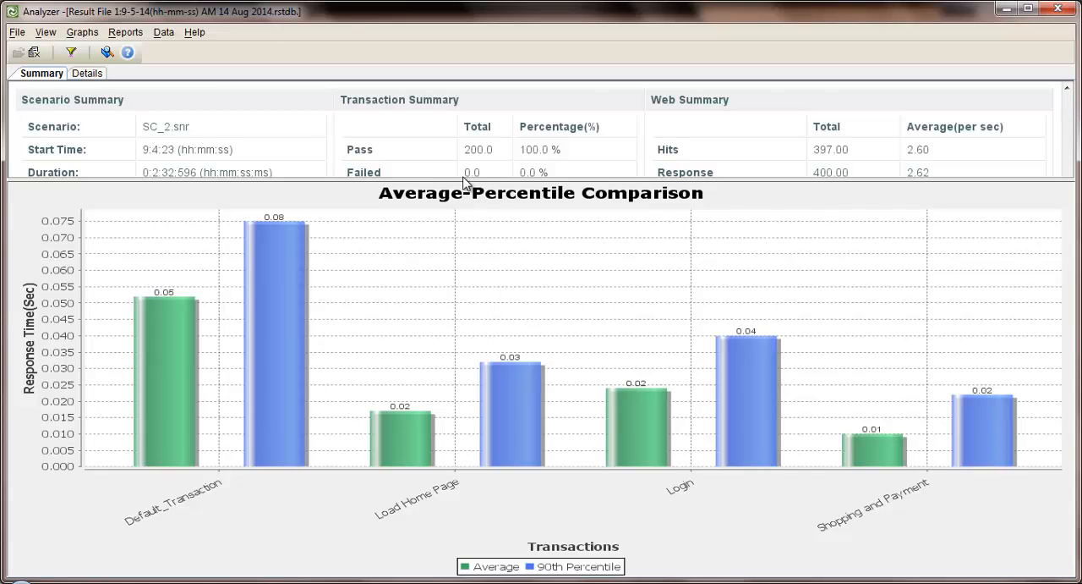
pyautogui.moveTo(465, 180); pyautogui.dragTo(469, 268)
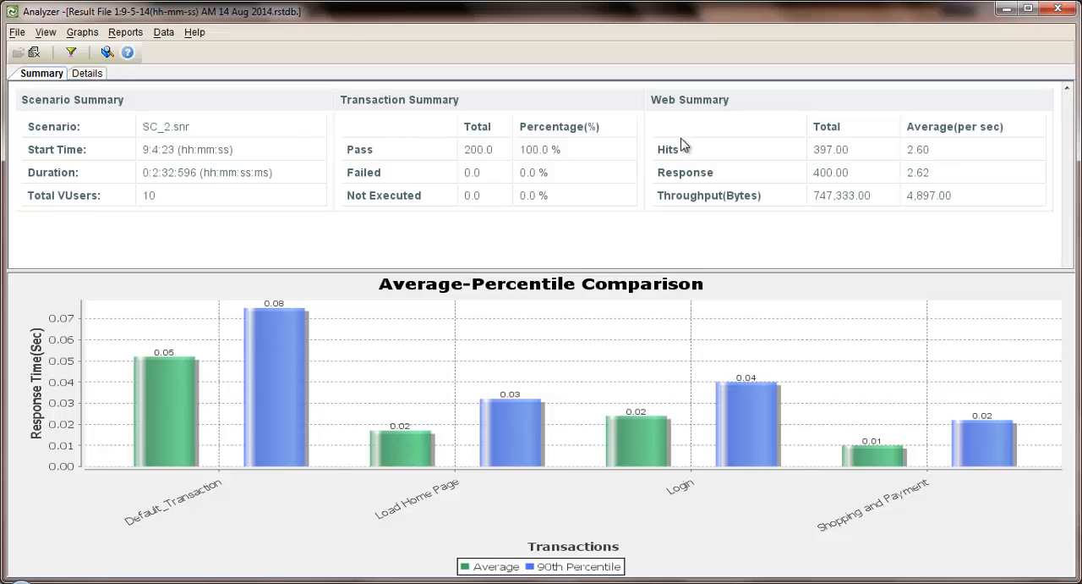
# View the Transaction Performance Summary report and the Scenario Execution report for the SC_2 run
pyautogui.click(126, 34)
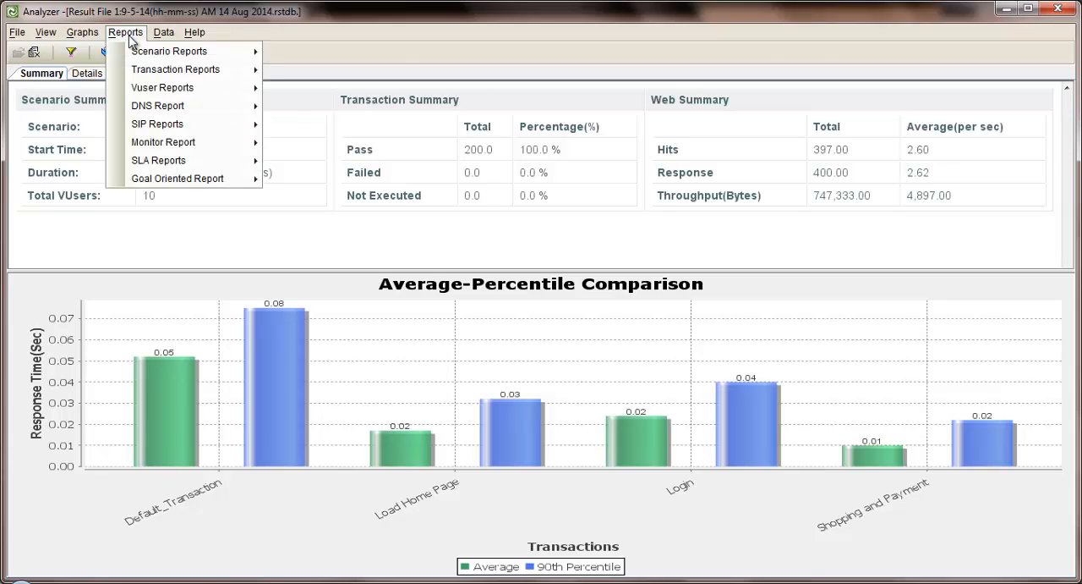
pyautogui.moveTo(150, 67)
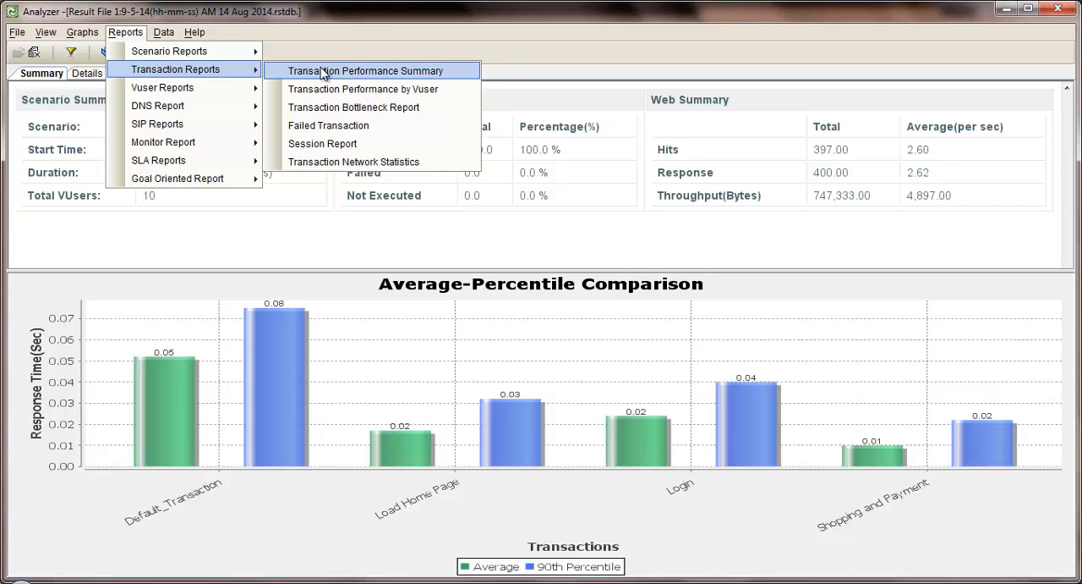
pyautogui.click(372, 71)
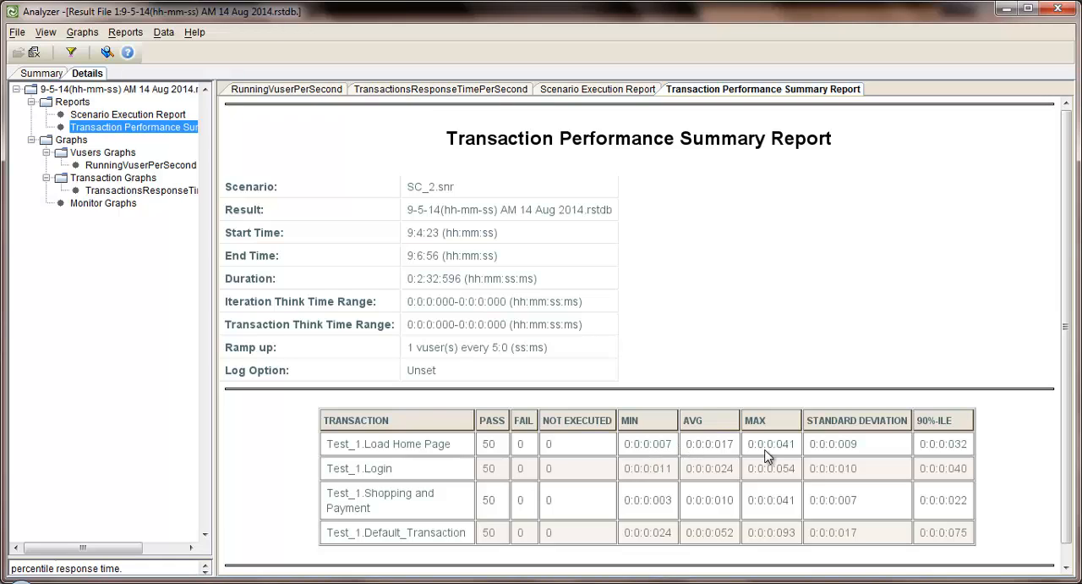
pyautogui.click(126, 32)
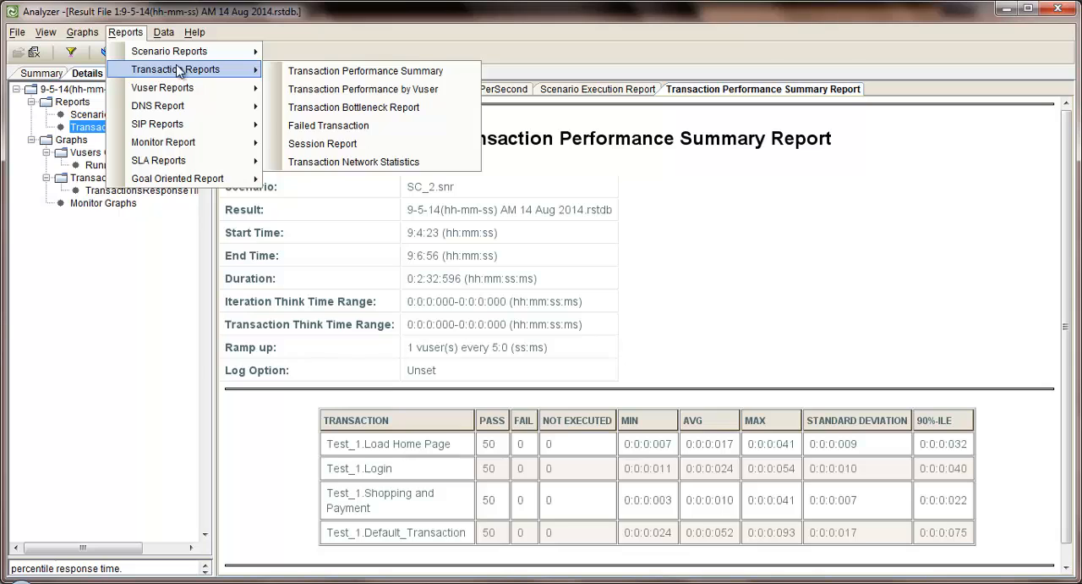
pyautogui.moveTo(182, 51)
pyautogui.click(318, 52)
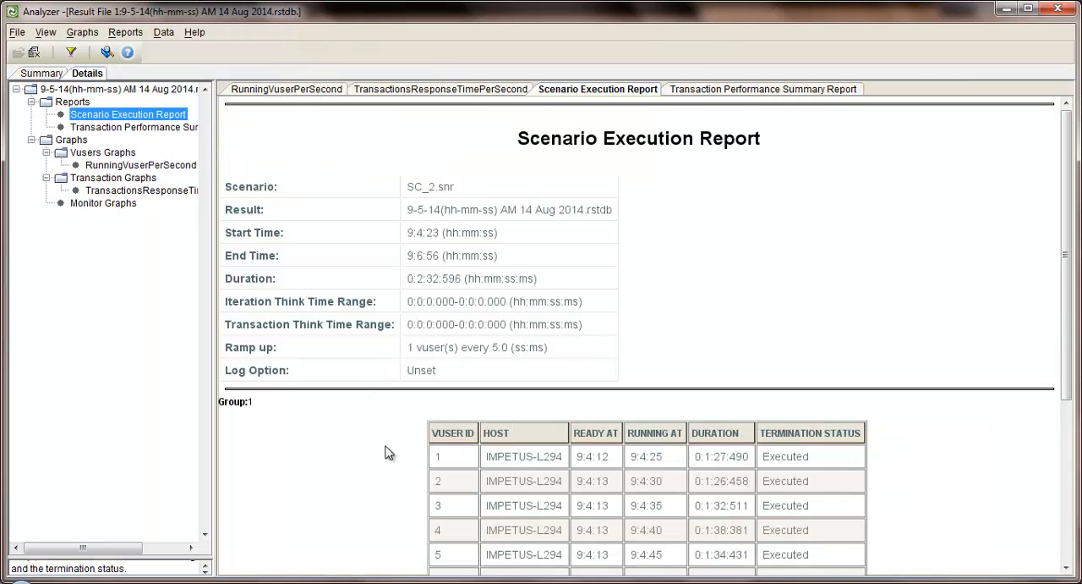
# Review the Scenario Execution Report from the group's virtual user table down to the execution summary
pyautogui.scroll(-3, 387, 447)
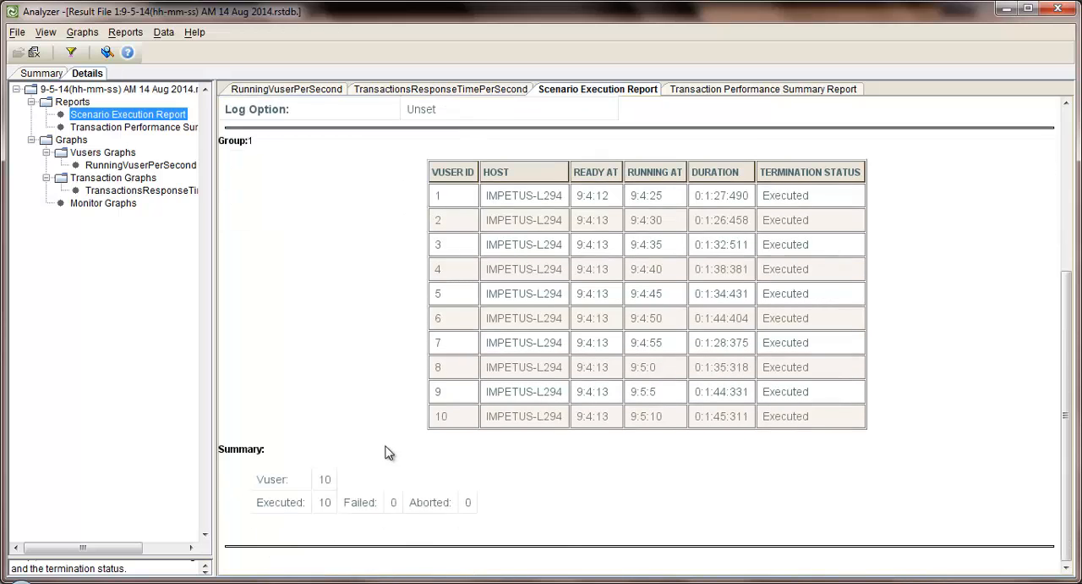
pyautogui.scroll(1, 388, 453)
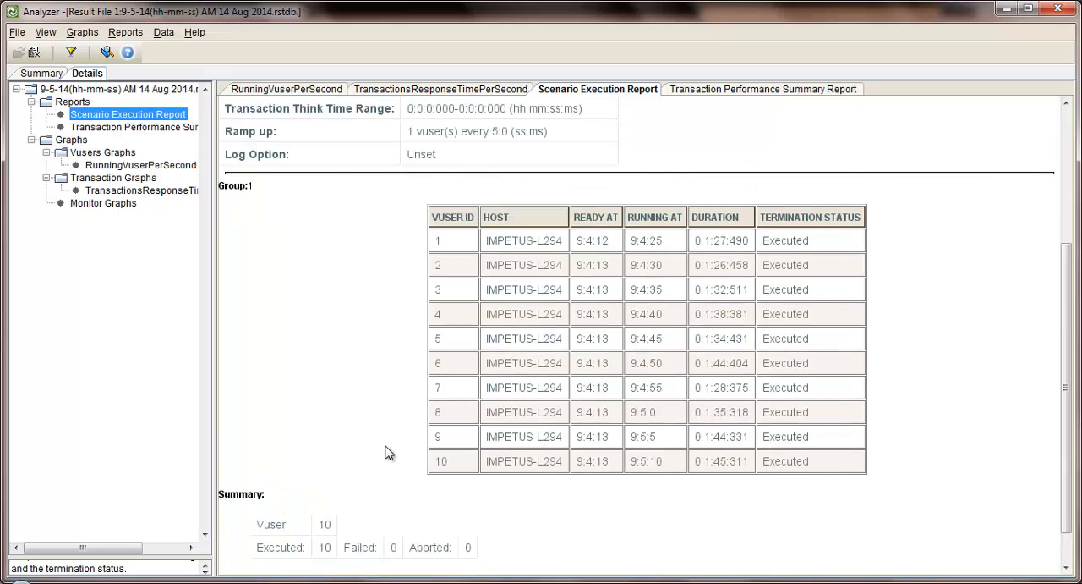
pyautogui.scroll(5, 385, 453)
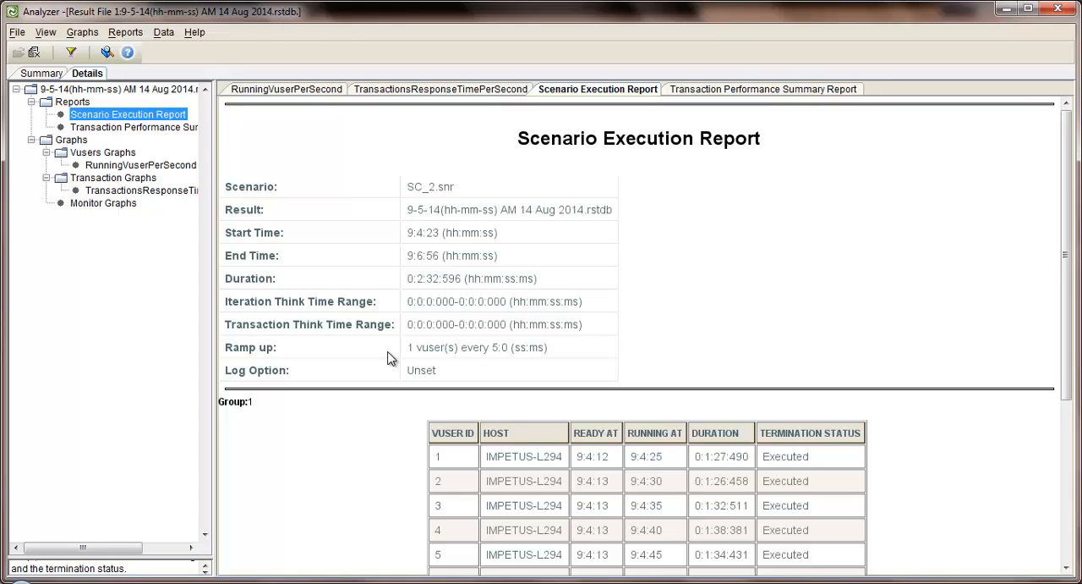
# View the Running Vuser Per Second and Transaction Response Time Per Second graphs of the SC_2 run
pyautogui.click(107, 155)
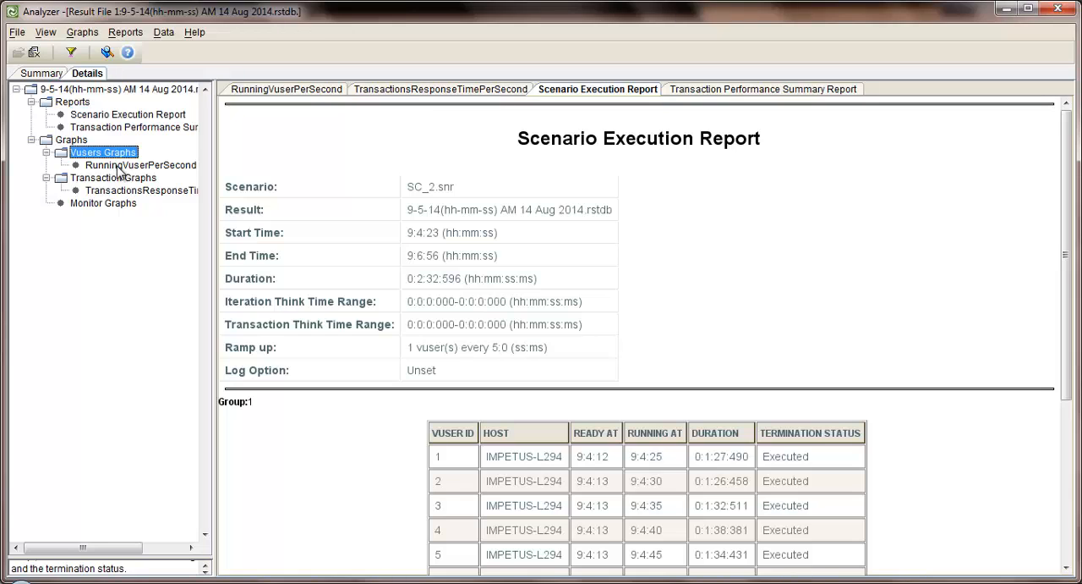
pyautogui.click(118, 166)
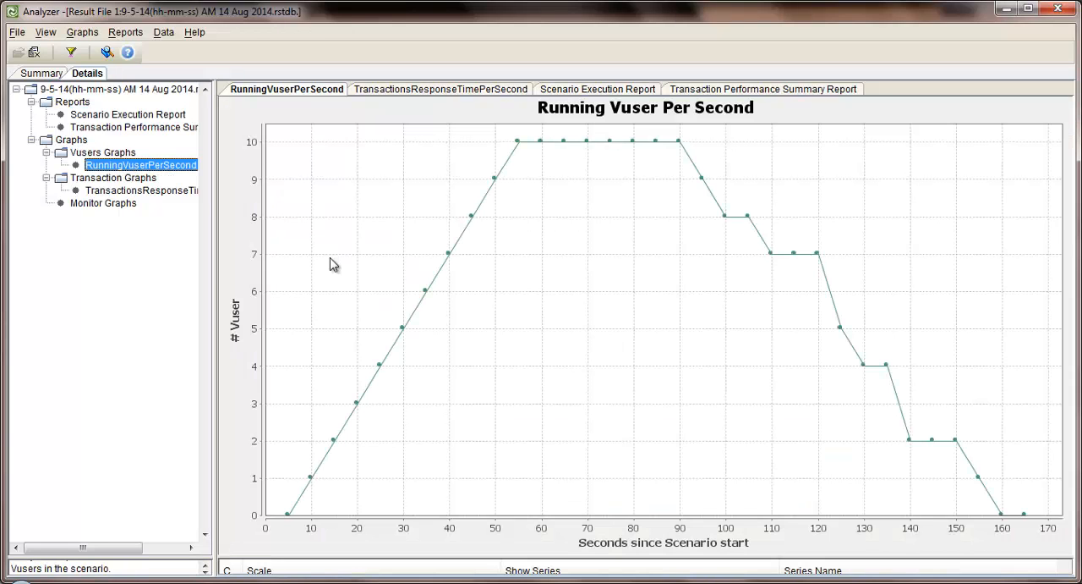
pyautogui.click(432, 89)
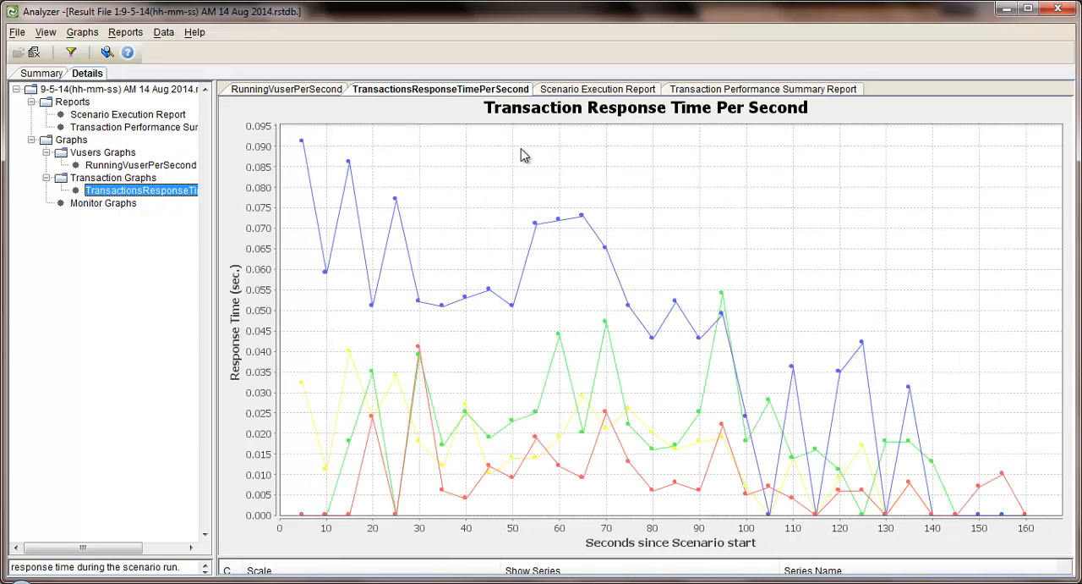
pyautogui.click(602, 90)
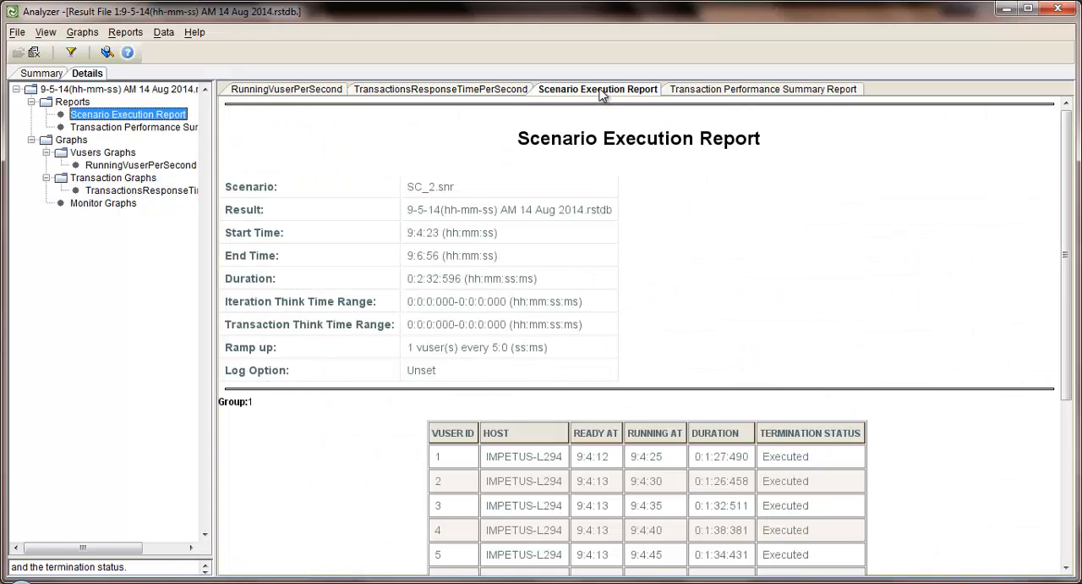
pyautogui.click(457, 90)
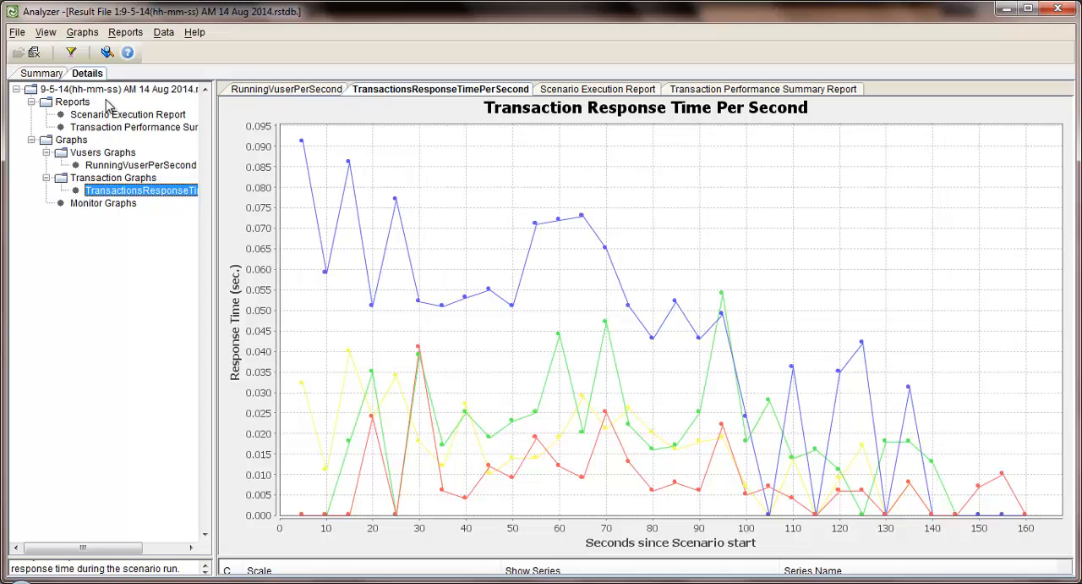
# Merge the RunningVuserPerSecond and TransactionsResponseTimePerSecond graphs into one combined graph
pyautogui.click(82, 32)
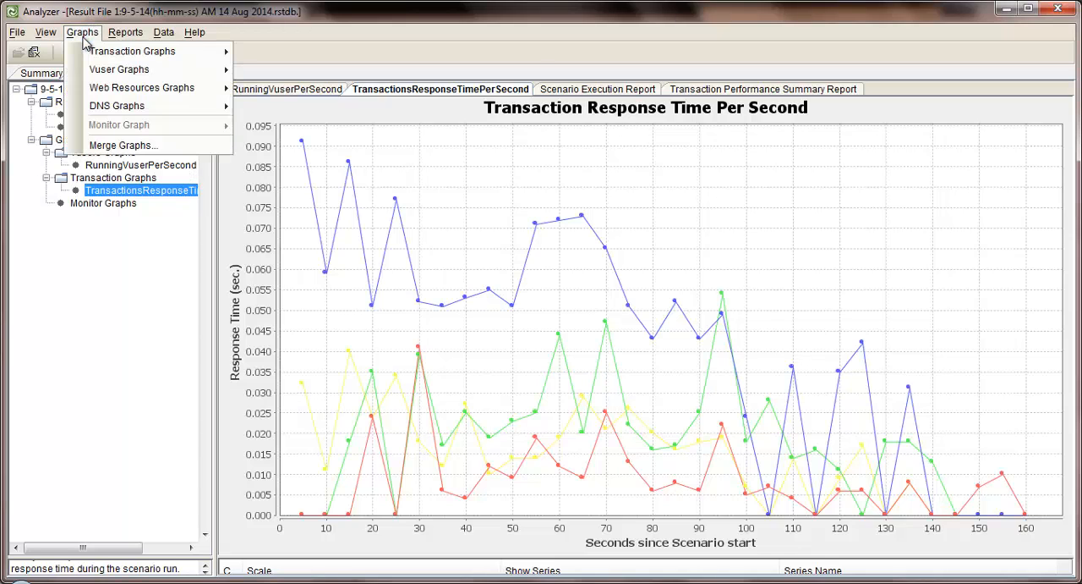
pyautogui.moveTo(91, 56)
pyautogui.click(138, 145)
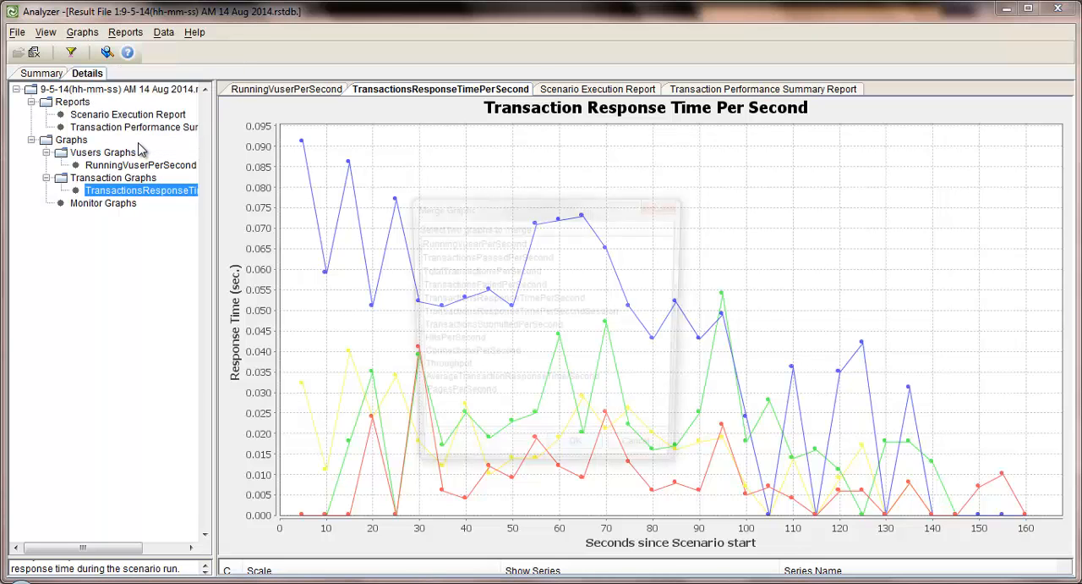
pyautogui.click(505, 243)
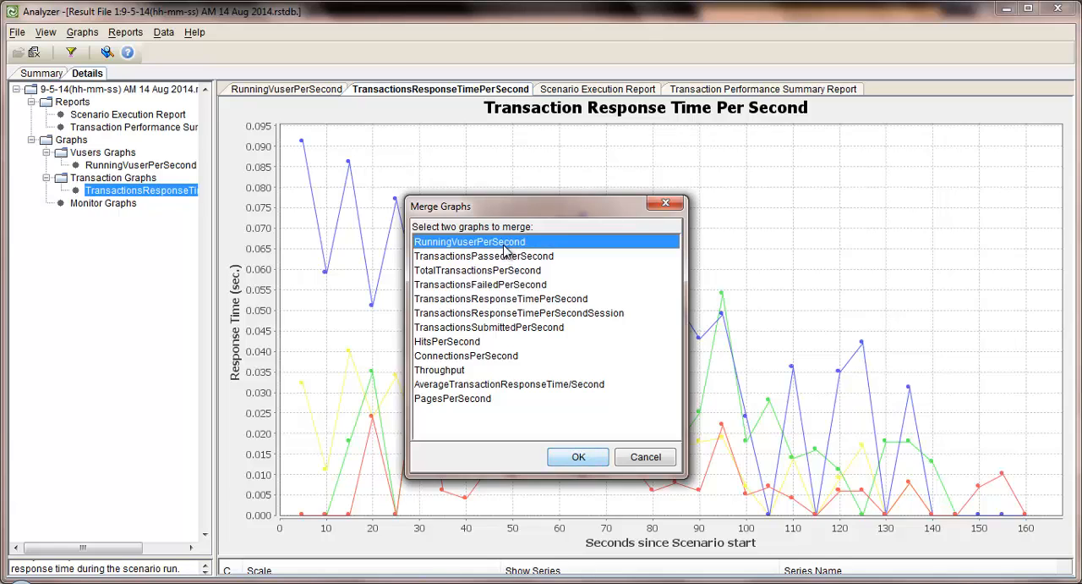
pyautogui.keyDown('ctrl'); pyautogui.click(506, 300); pyautogui.keyUp('ctrl')
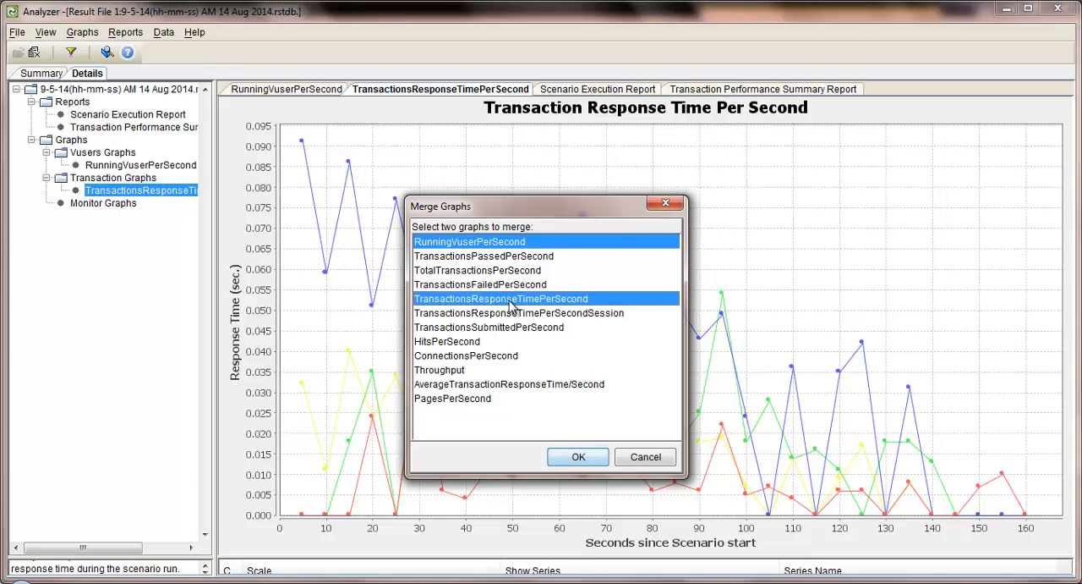
pyautogui.click(579, 456)
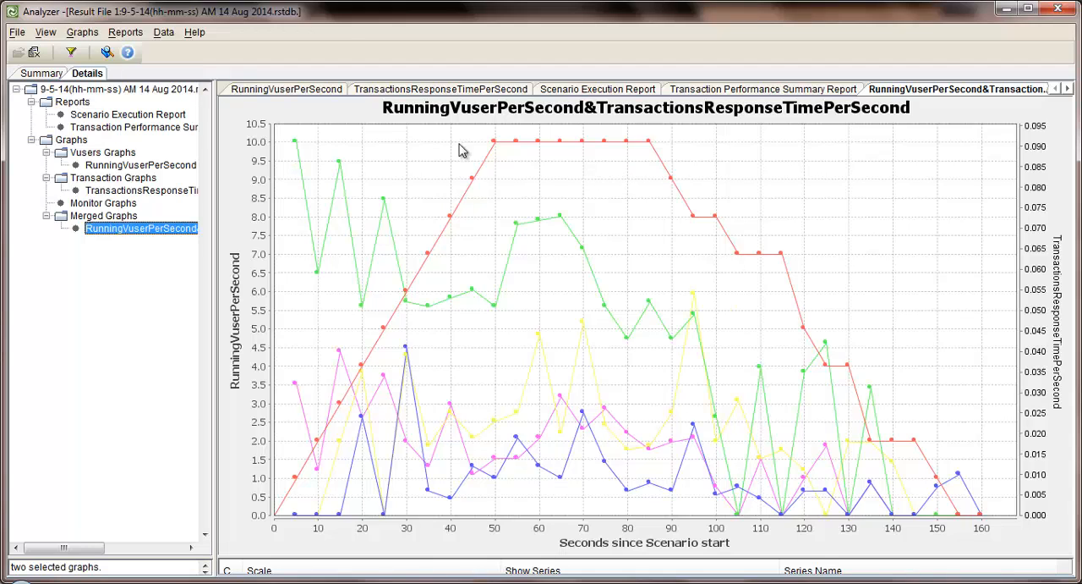
pyautogui.click(164, 32)
pyautogui.moveTo(188, 56)
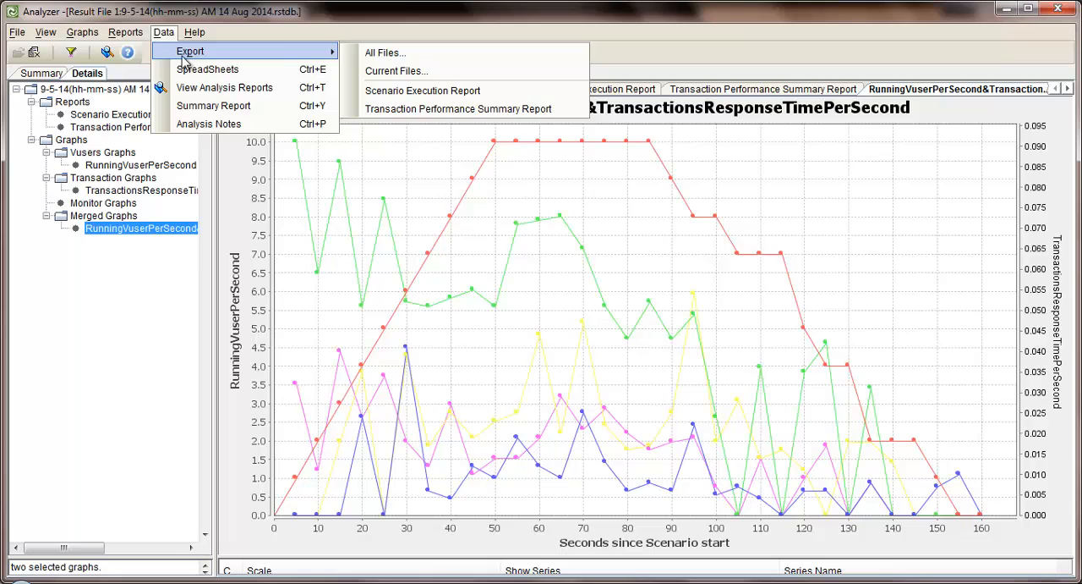
pyautogui.click(427, 56)
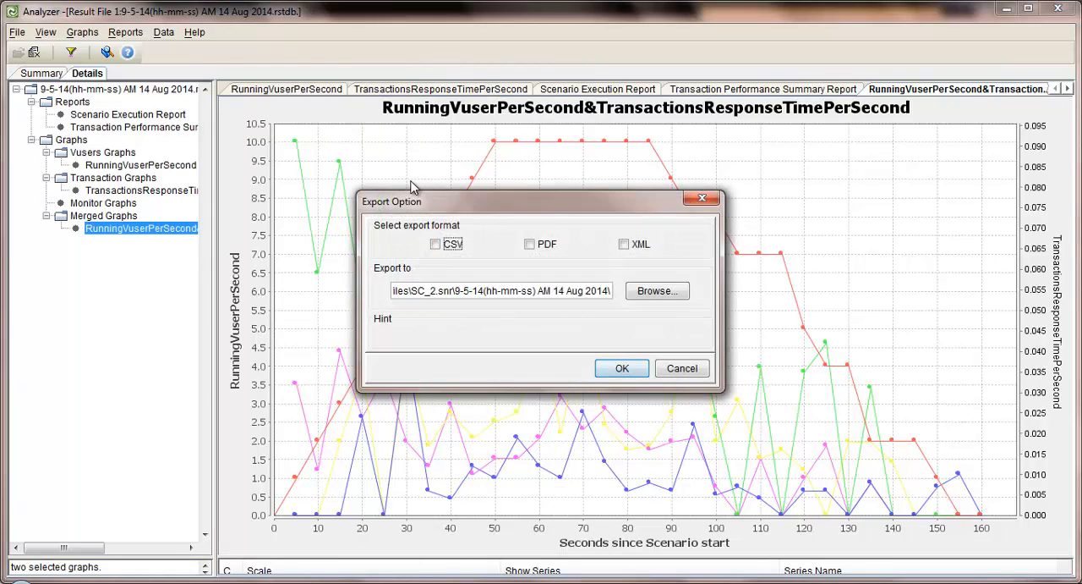
pyautogui.click(437, 245)
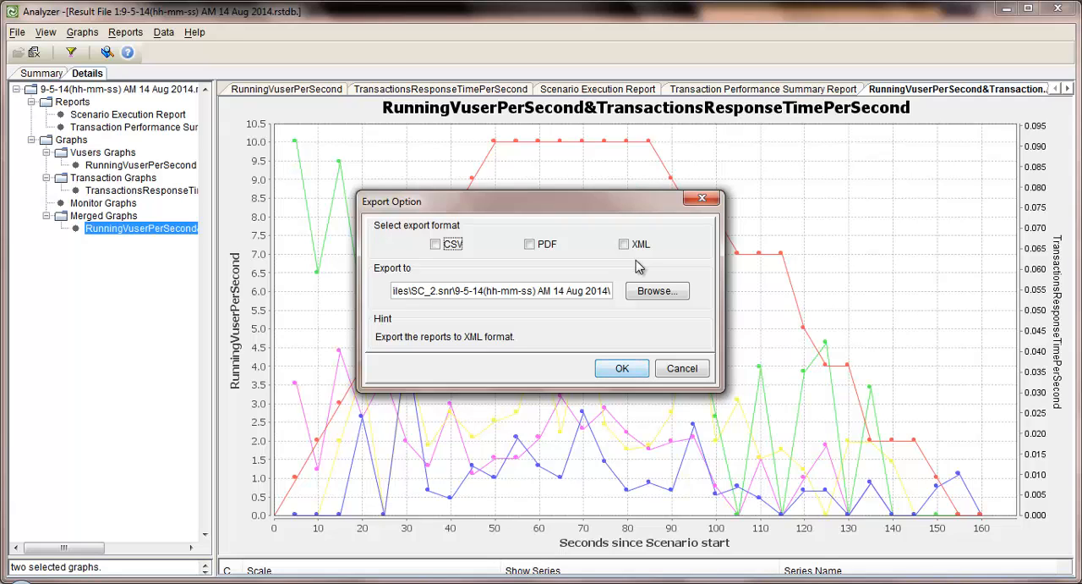
pyautogui.click(684, 370)
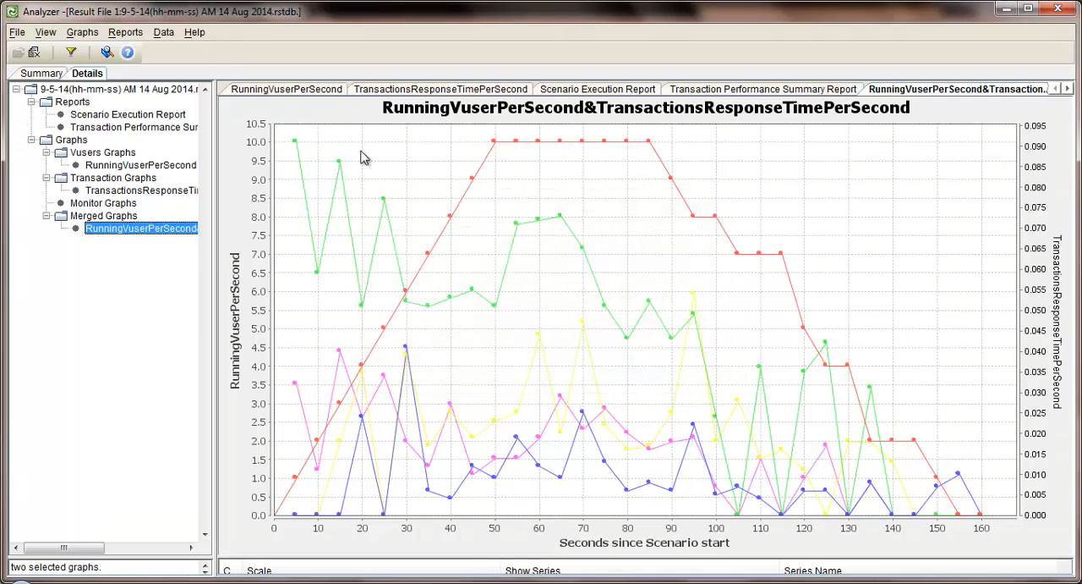
# Open the run's analysis reports in the browser and view the PDF version of the Overall Scenario Throughput Report
pyautogui.click(131, 36)
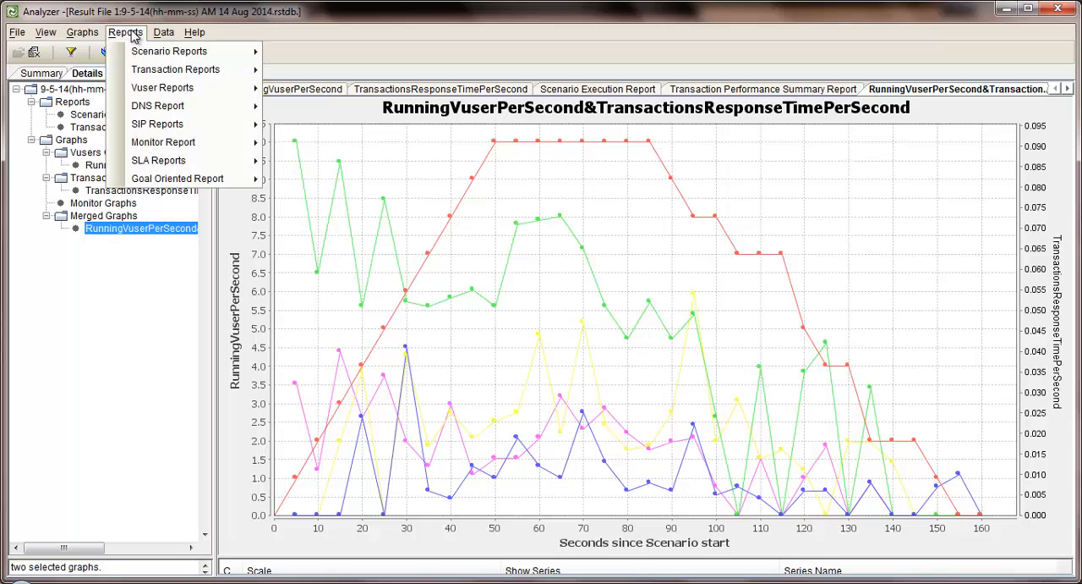
pyautogui.moveTo(142, 55)
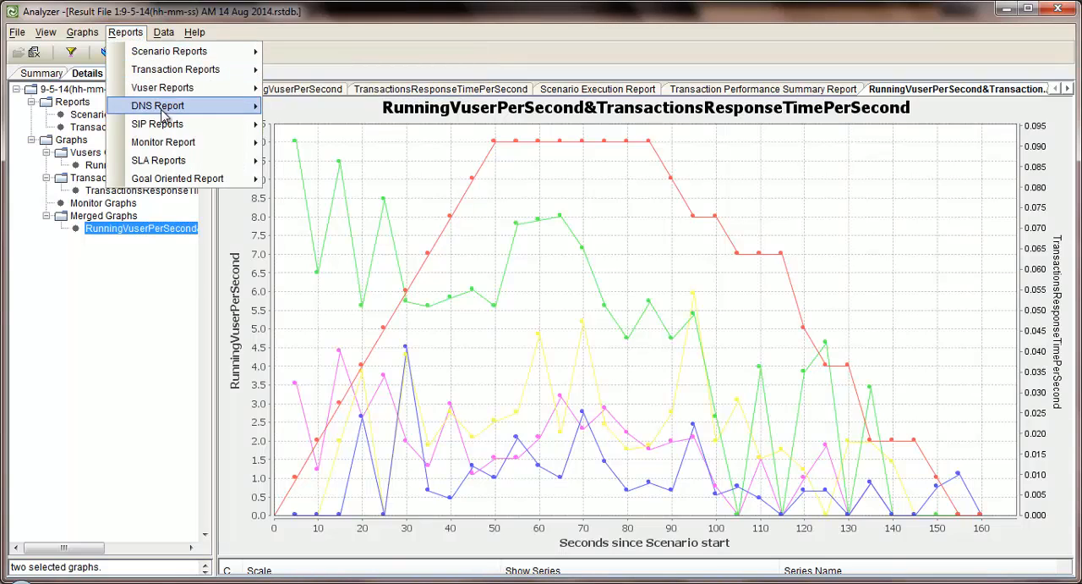
pyautogui.moveTo(164, 32)
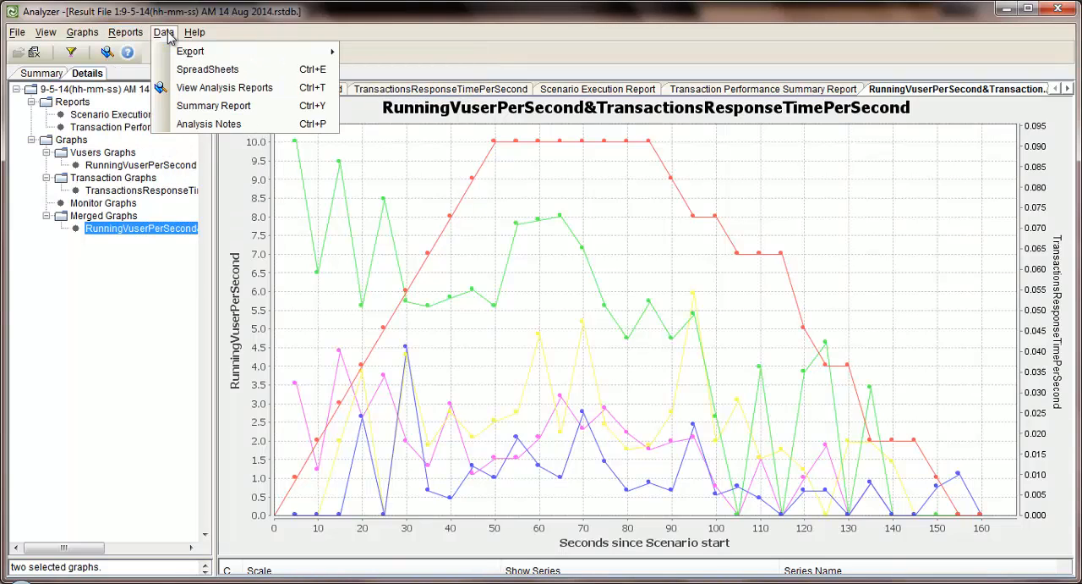
pyautogui.click(225, 88)
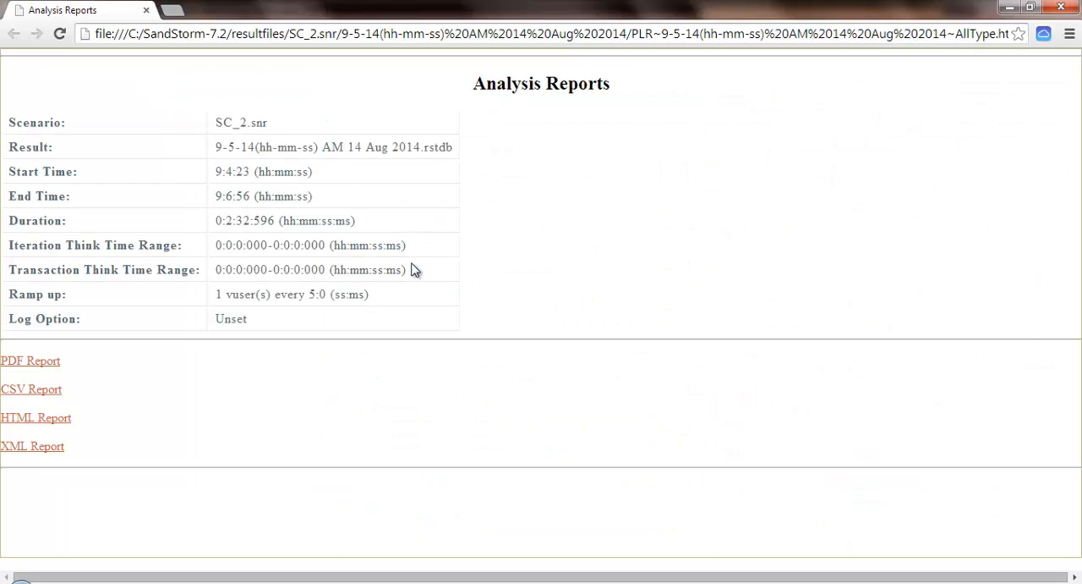
pyautogui.click(47, 365)
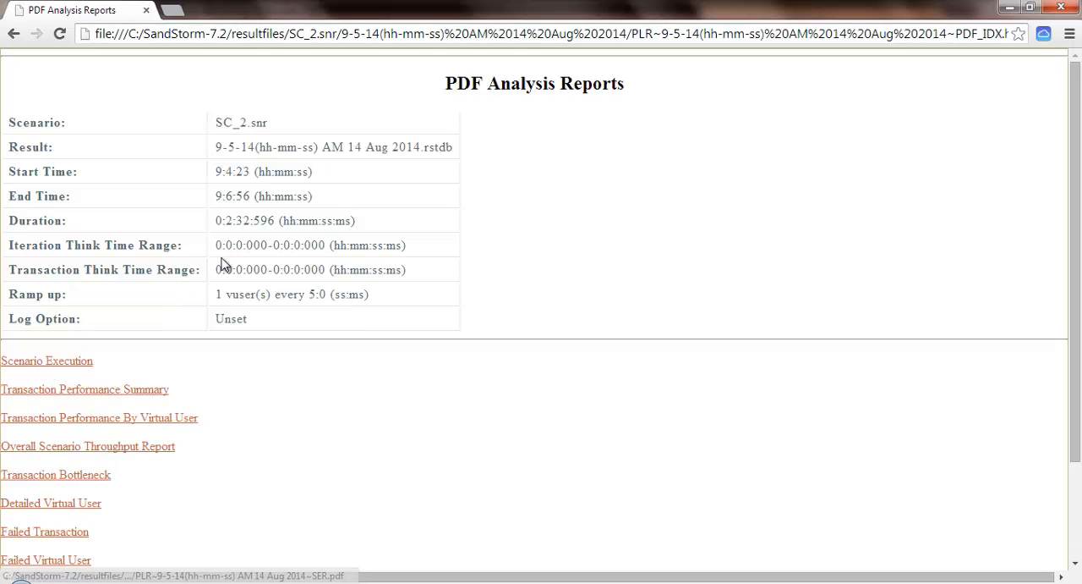
pyautogui.scroll(-3, 222, 265)
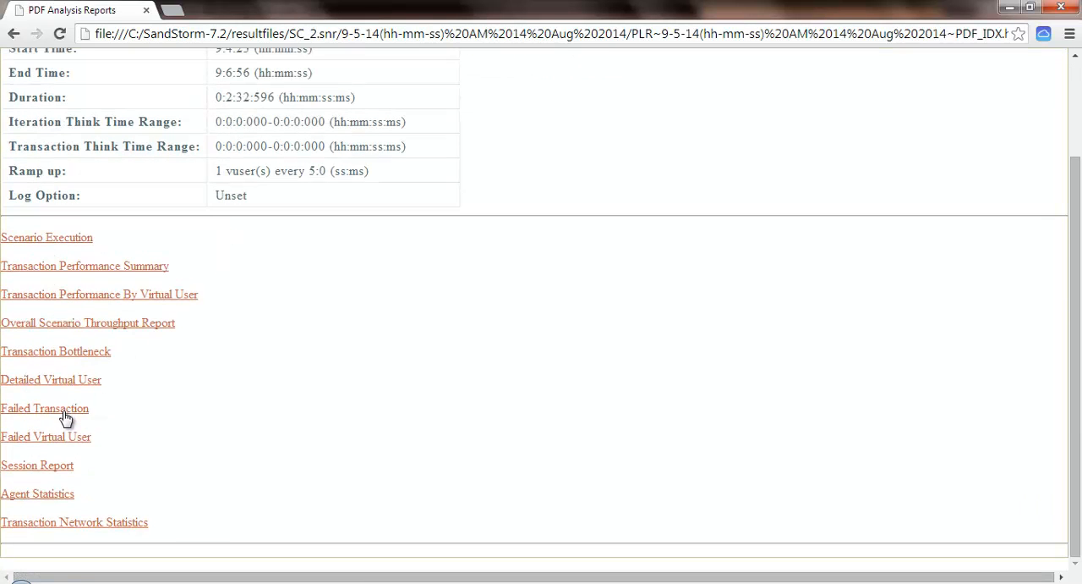
pyautogui.click(109, 327)
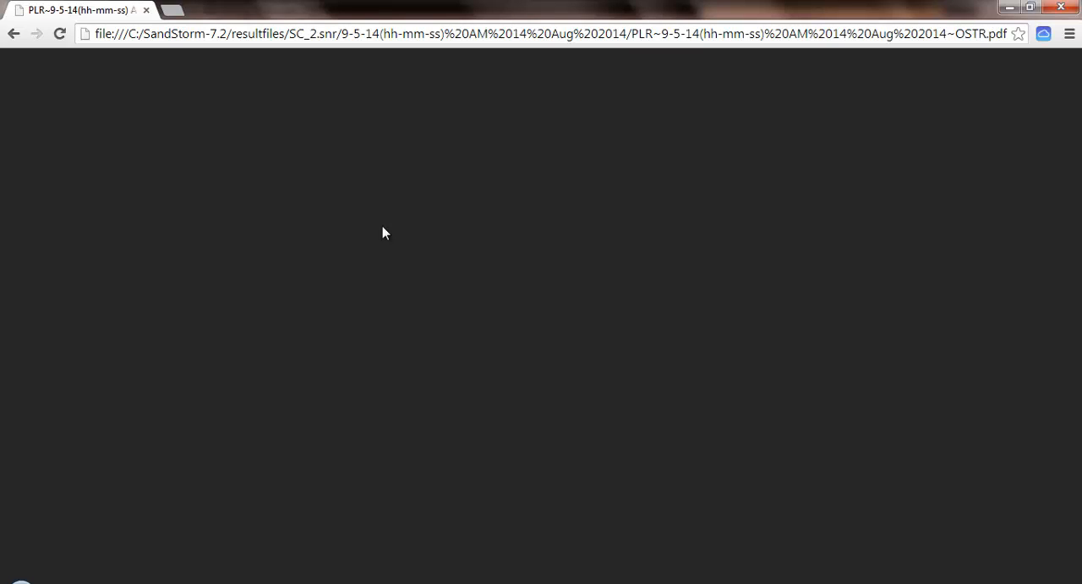